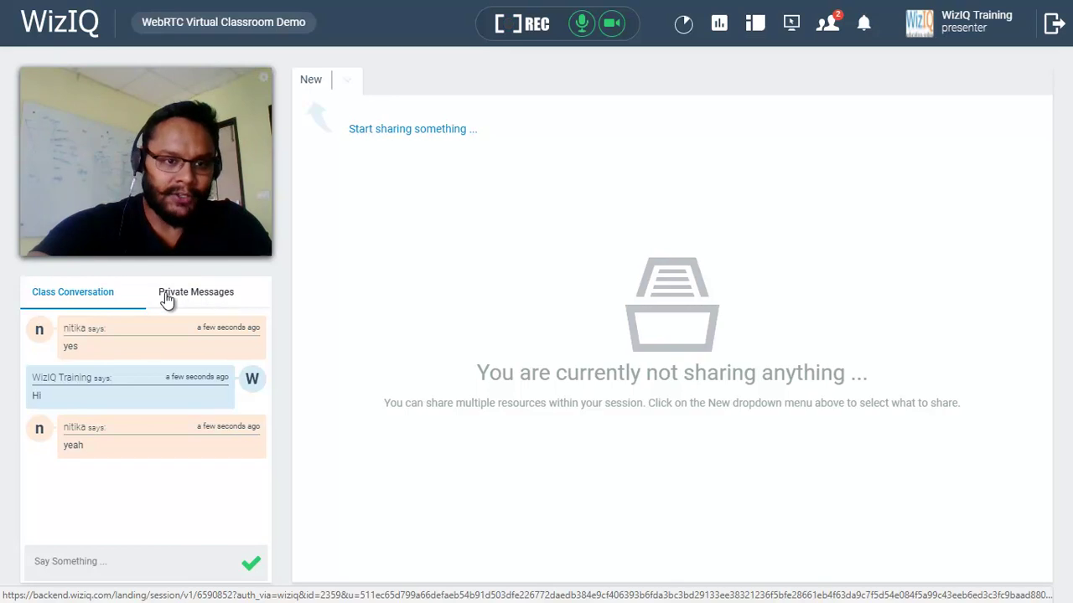
# Step: Open a private chat room with the second listed participant and return to the class conversation
pyautogui.click(193, 296)
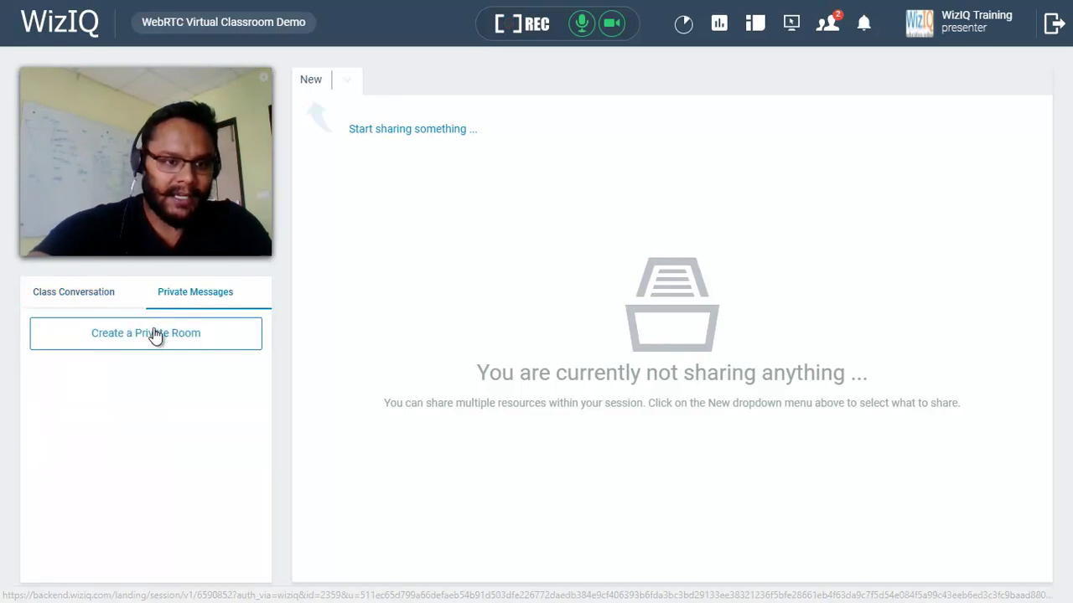
pyautogui.click(204, 342)
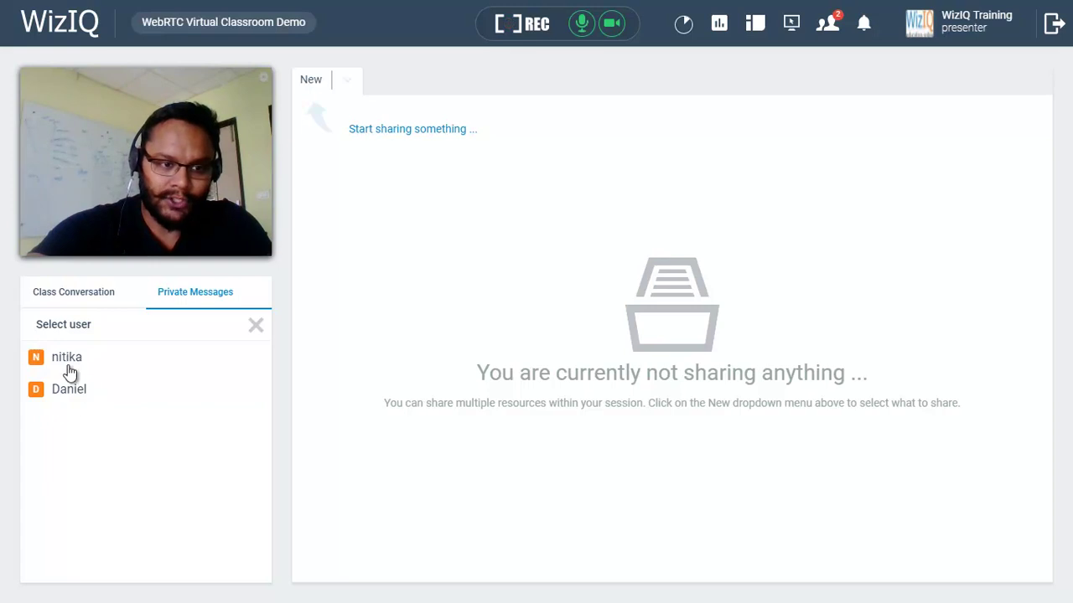
pyautogui.click(72, 401)
pyautogui.click(84, 559)
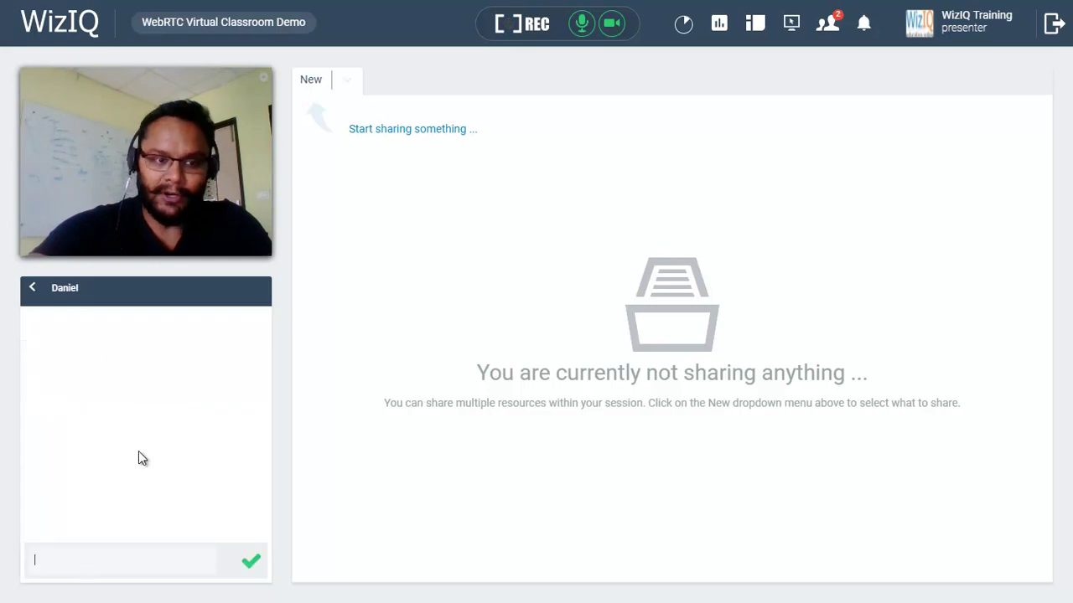
pyautogui.click(57, 287)
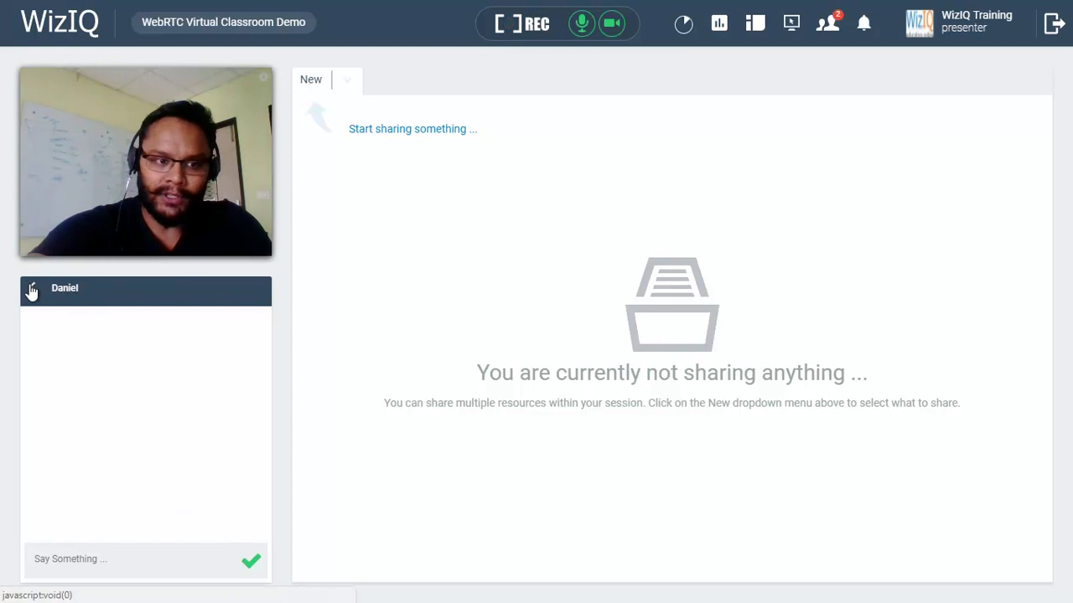
pyautogui.click(32, 289)
pyautogui.click(64, 298)
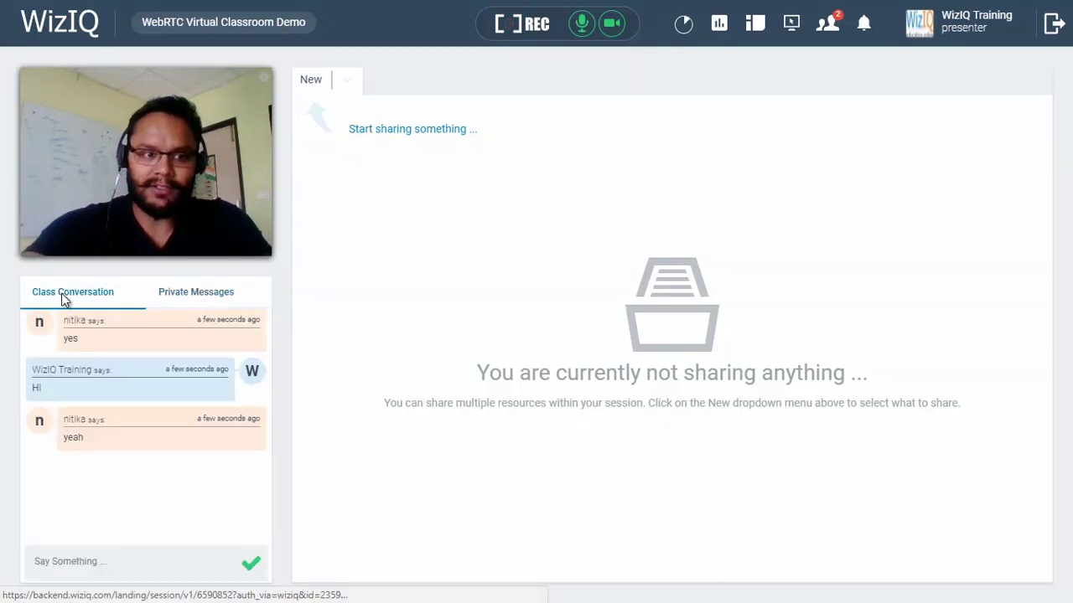
# Step: View the session timing information, including start time and duration, and close it
pyautogui.click(528, 31)
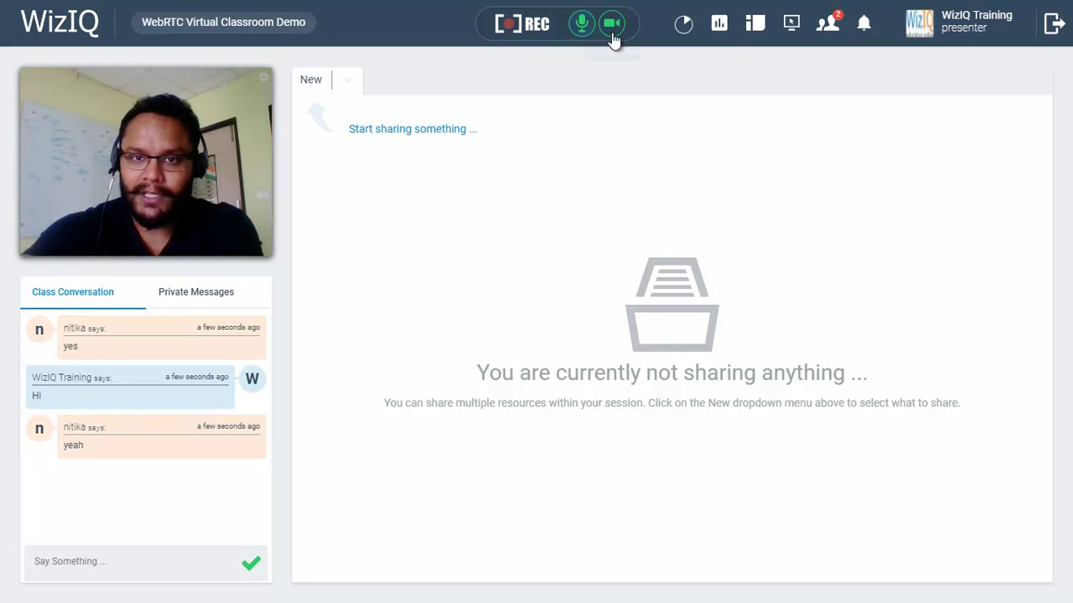
pyautogui.click(685, 35)
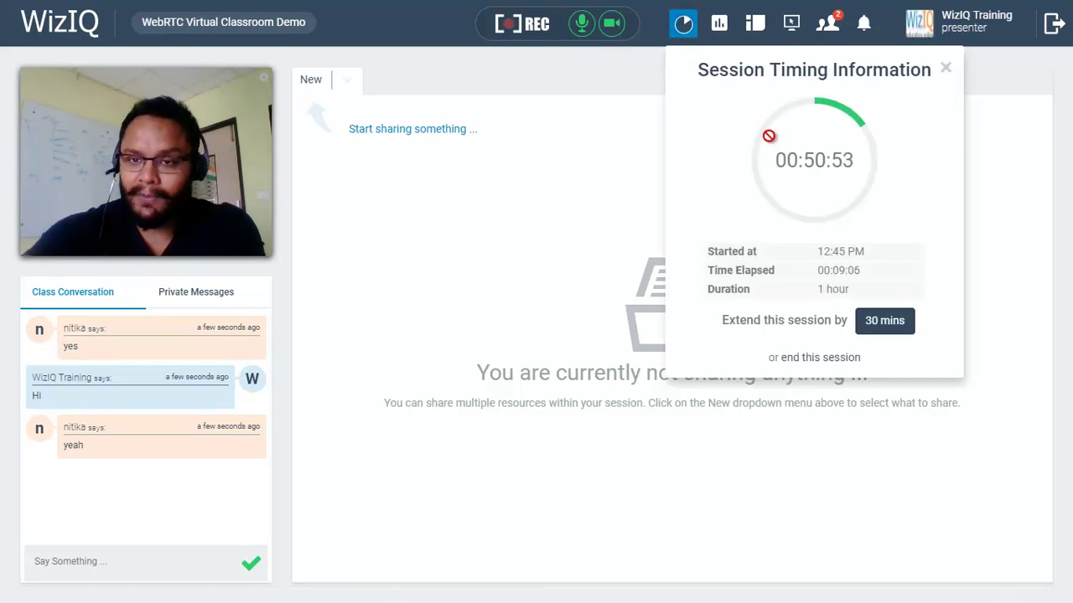
pyautogui.doubleClick(833, 290)
pyautogui.click(839, 251)
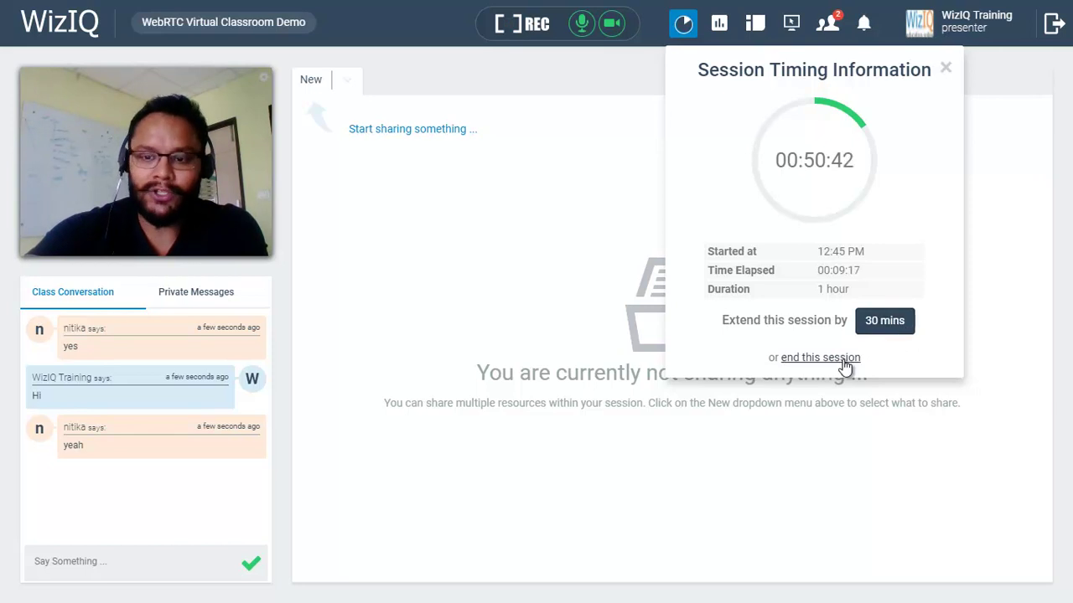
pyautogui.click(685, 35)
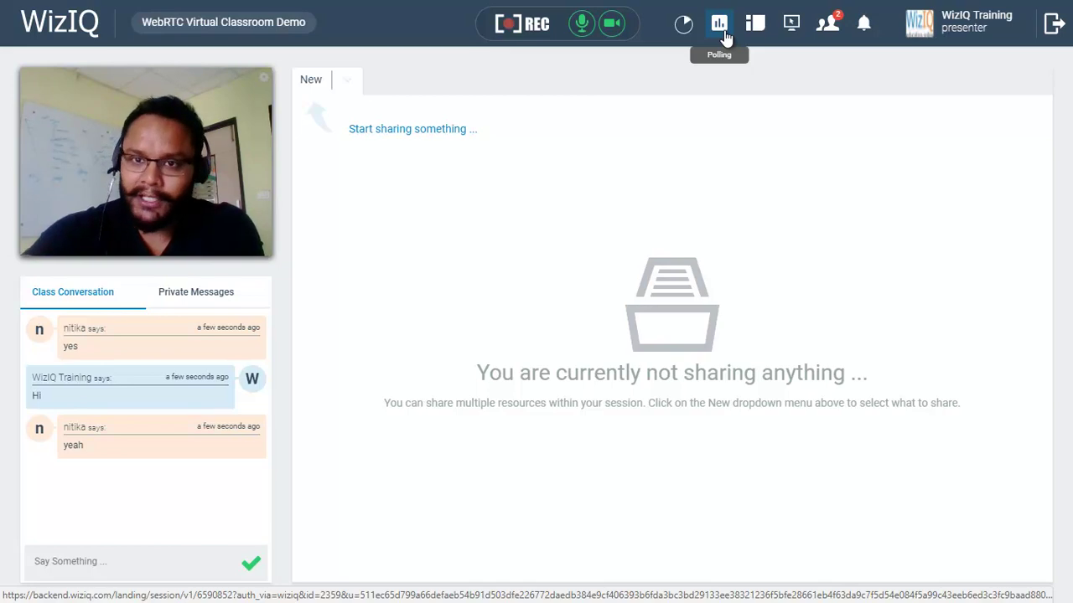
# Step: Start a new poll with the question "2+4 ="
pyautogui.click(725, 37)
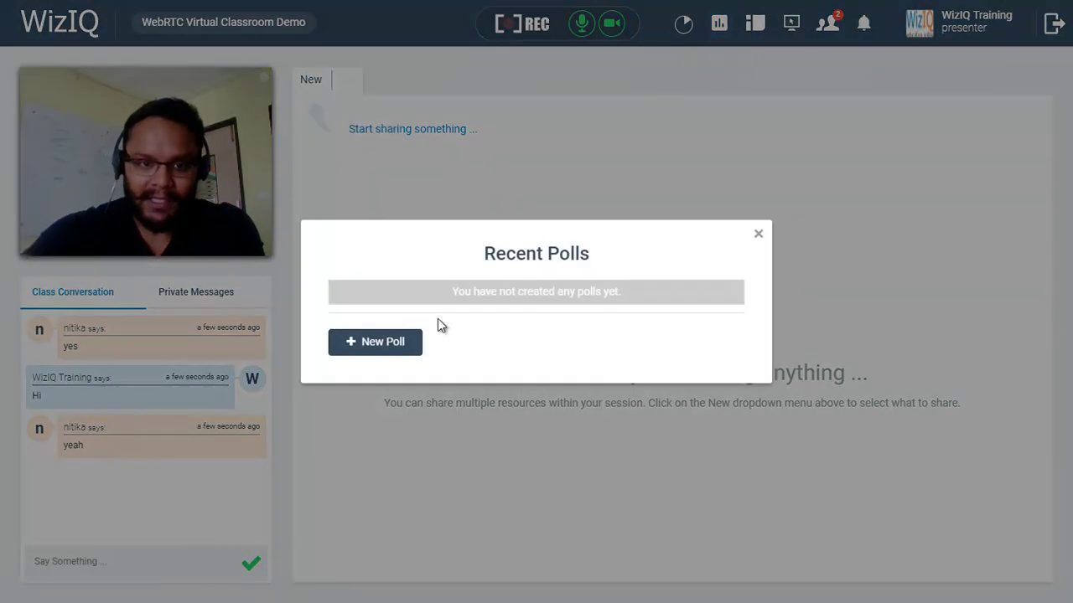
pyautogui.click(379, 352)
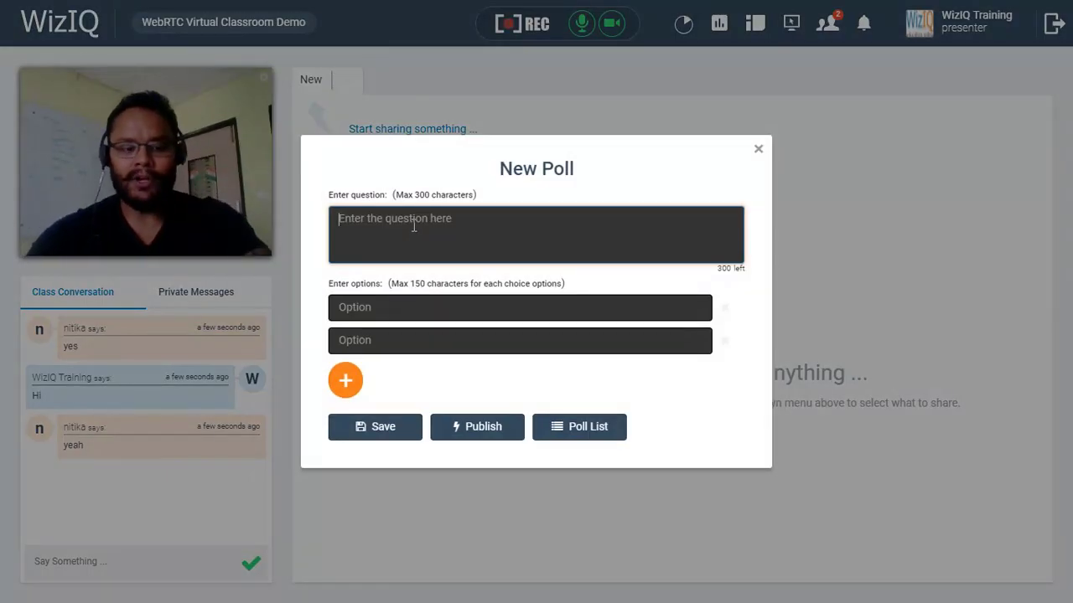
pyautogui.write('2+4 =')
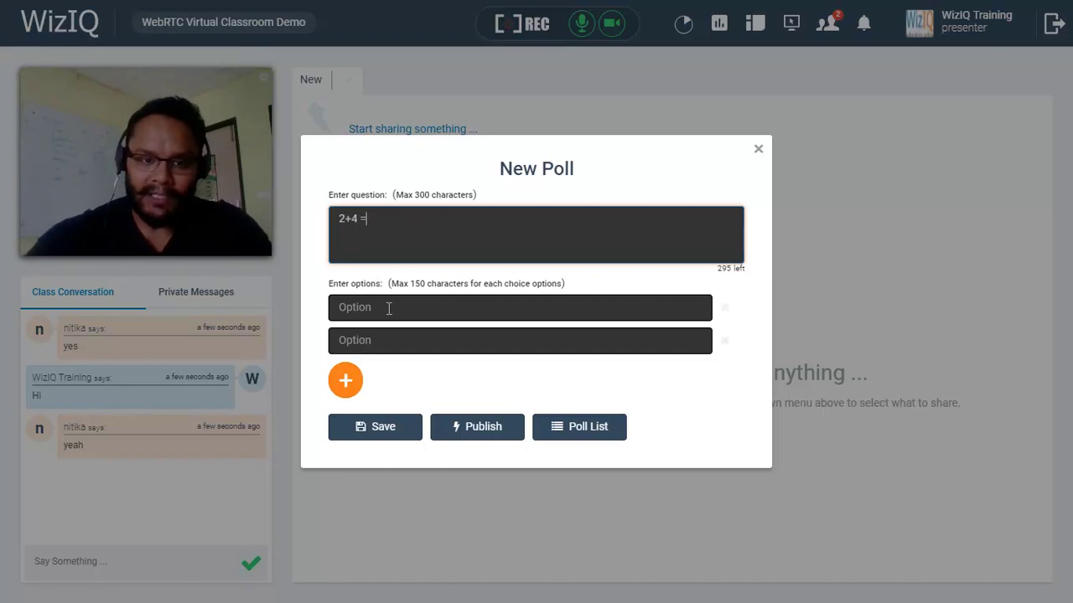
# Step: Enter 2, 4 and a third added option, 6, as the poll answers, and close the poll form
pyautogui.click(389, 307)
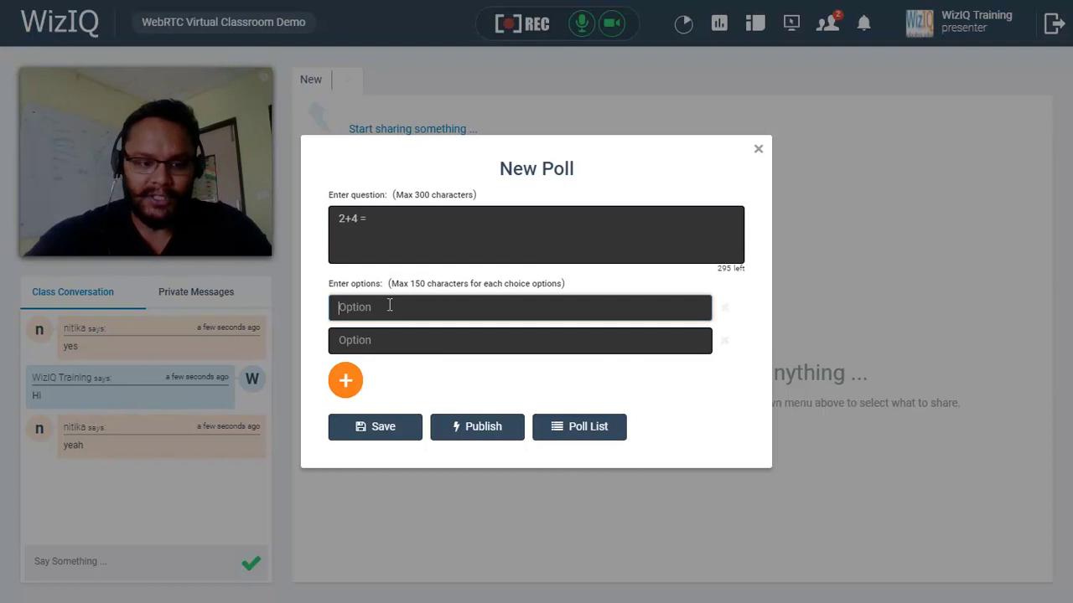
pyautogui.write('2')
pyautogui.click(380, 342)
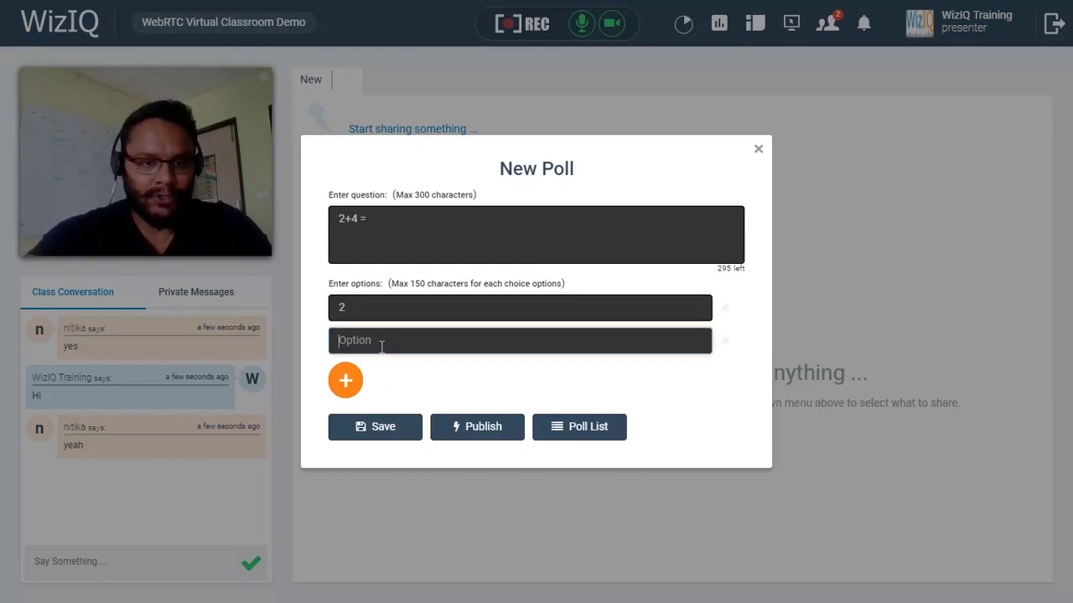
pyautogui.write('4')
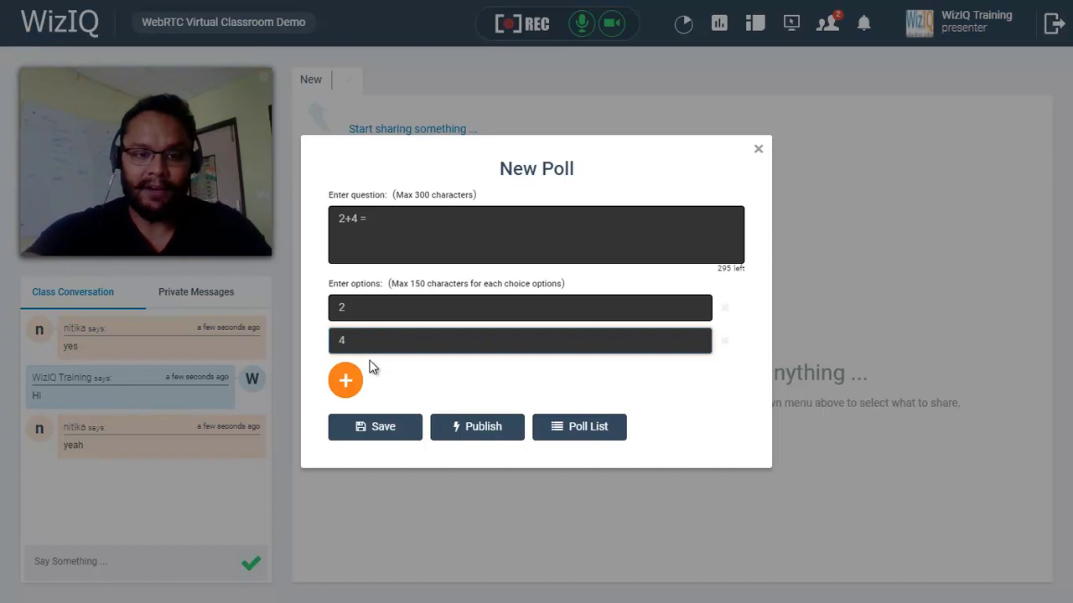
pyautogui.click(346, 380)
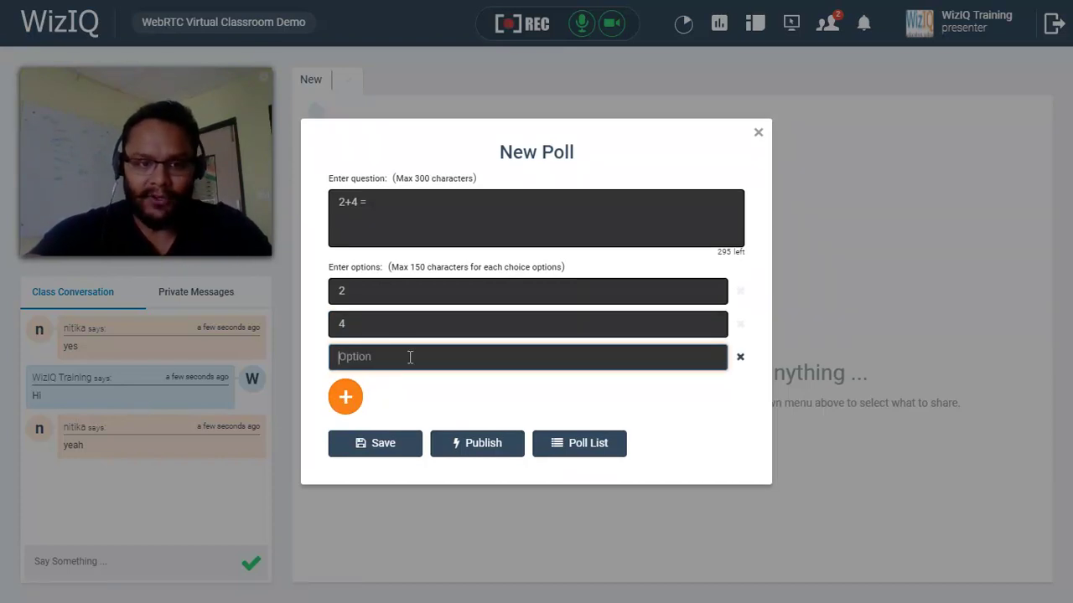
pyautogui.write('6')
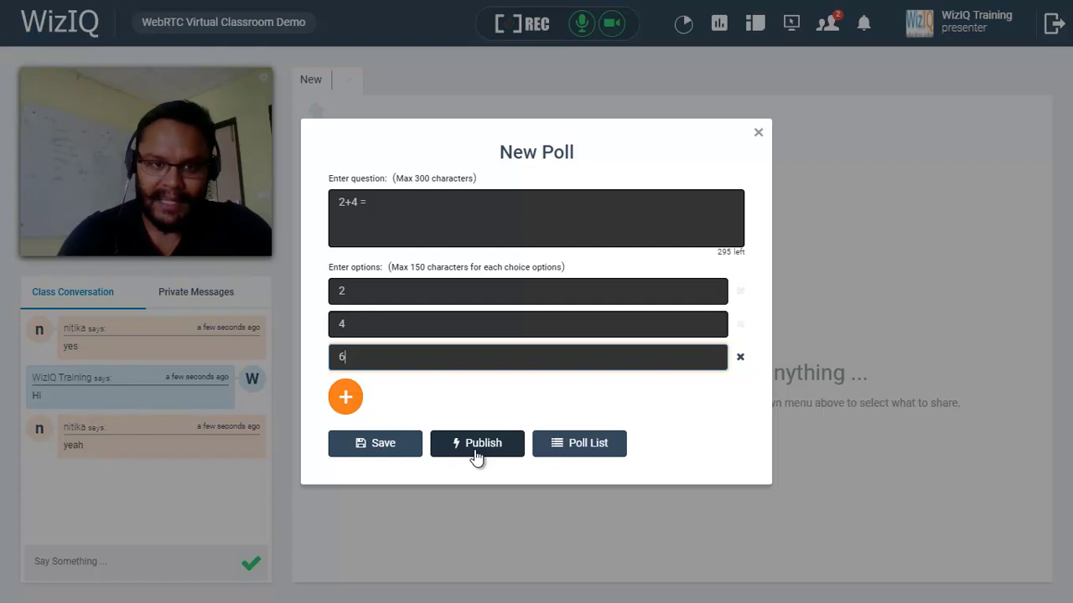
pyautogui.click(759, 136)
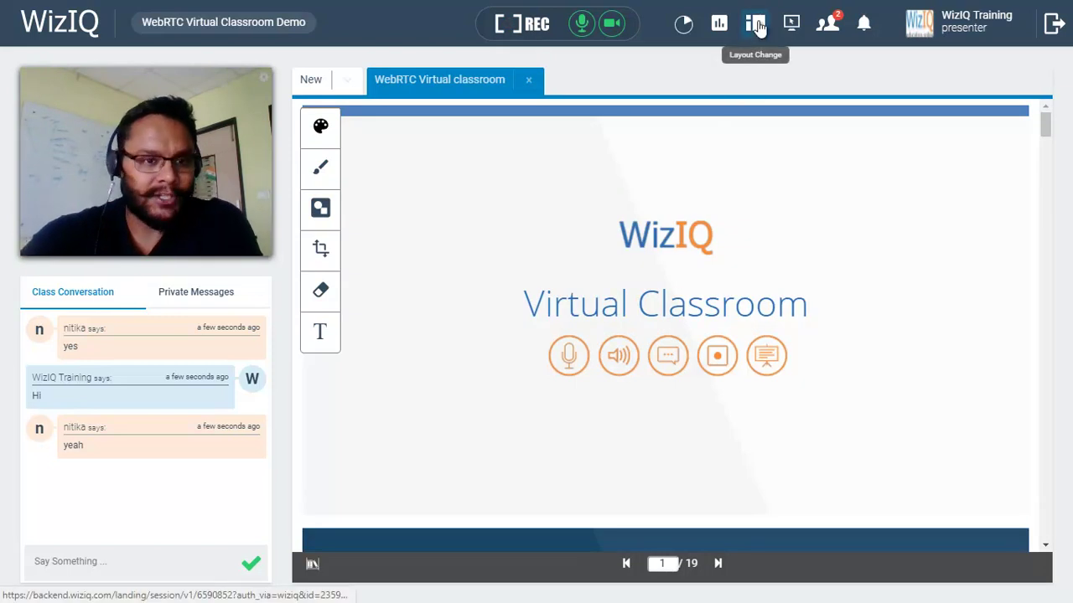
# Step: Switch the classroom to the content-only layout and check the chat and the participant list from there
pyautogui.click(755, 25)
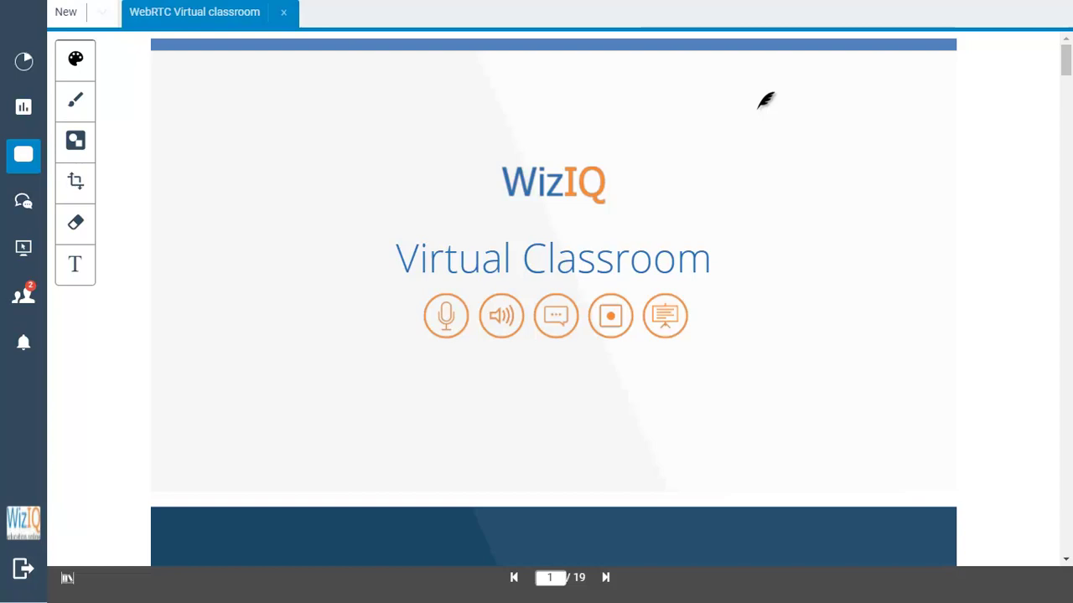
pyautogui.click(32, 209)
pyautogui.click(32, 208)
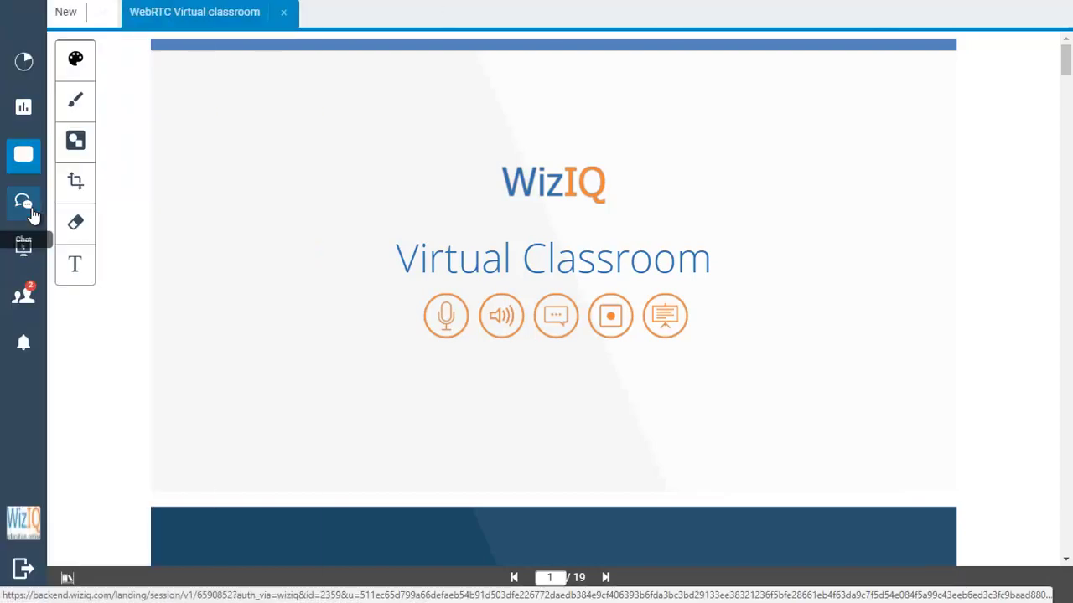
pyautogui.click(23, 301)
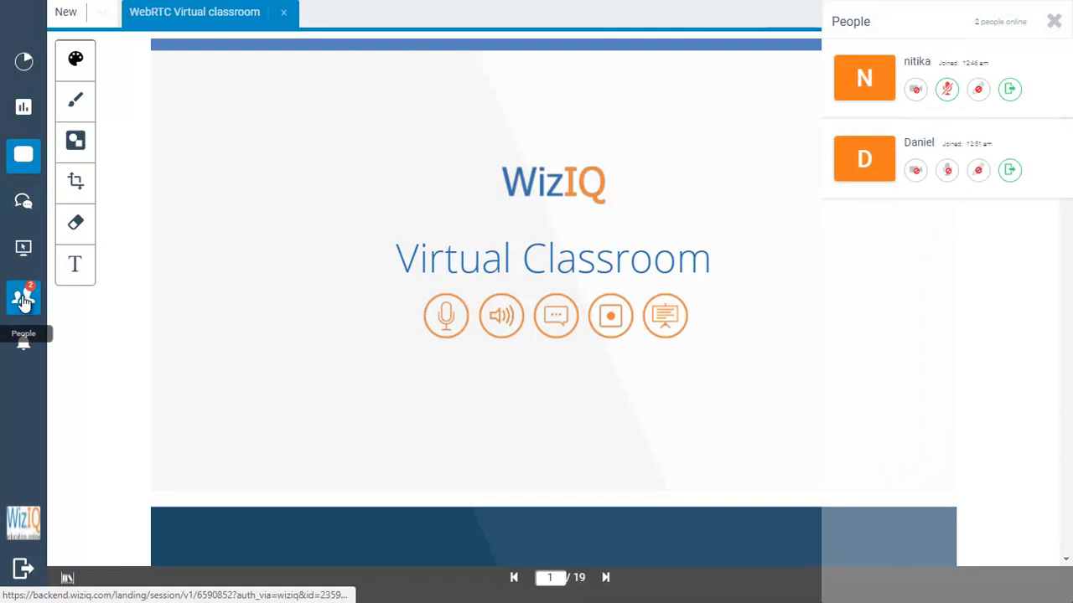
pyautogui.click(24, 300)
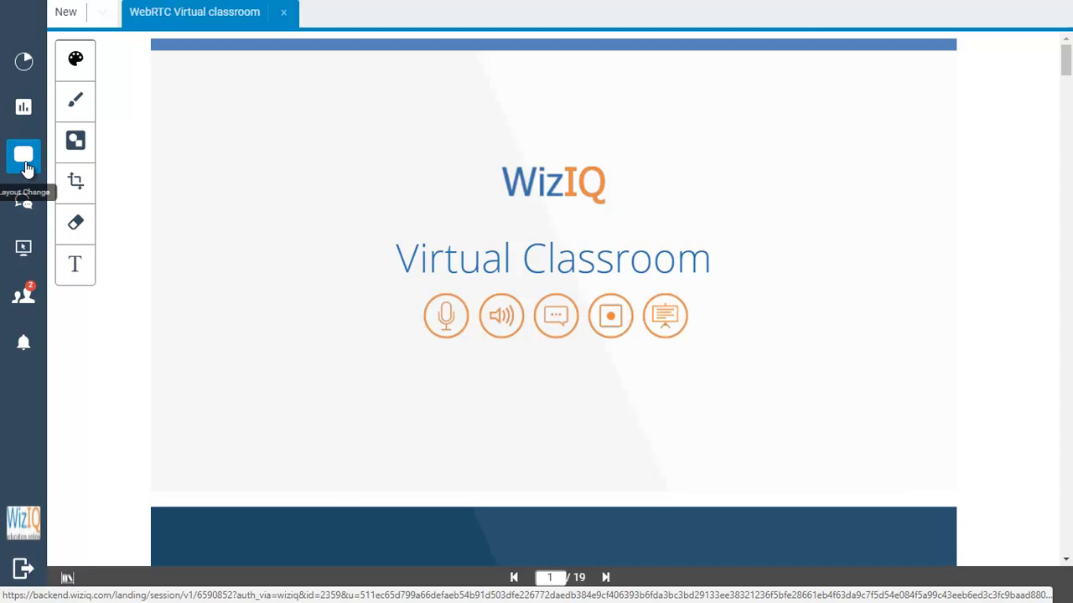
# Step: Switch to the full-screen video layout, enlarge the presenter's thumbnail video, and return to the standard classroom layout
pyautogui.click(25, 164)
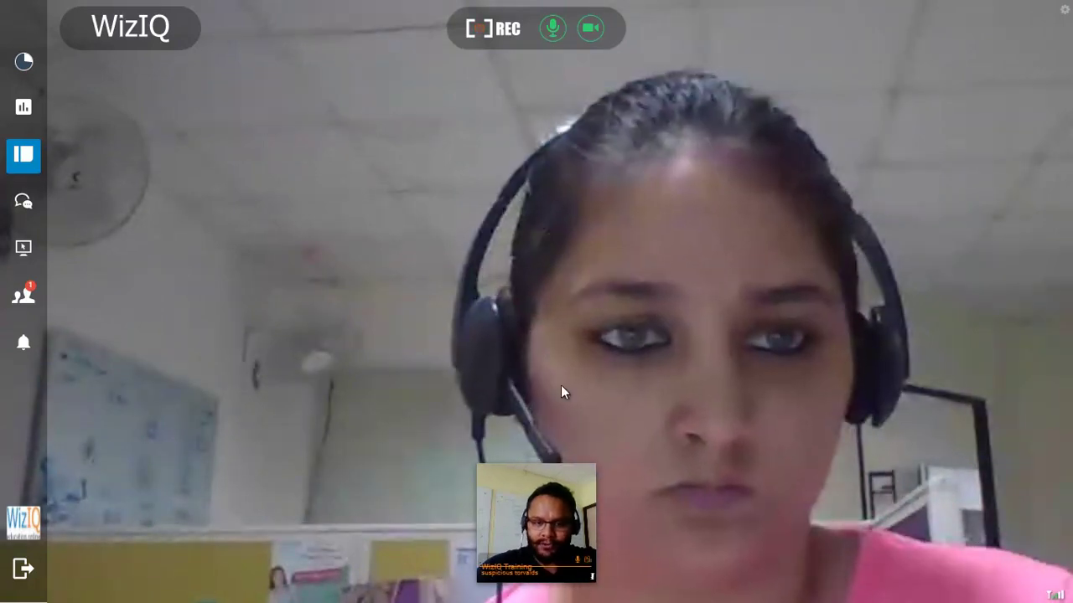
pyautogui.click(565, 506)
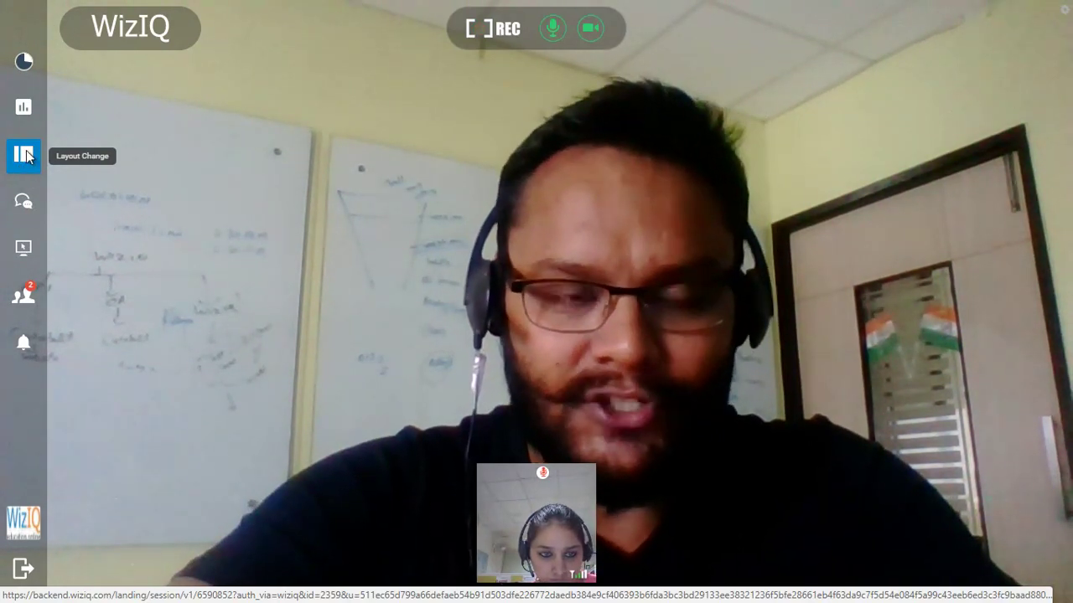
pyautogui.click(24, 154)
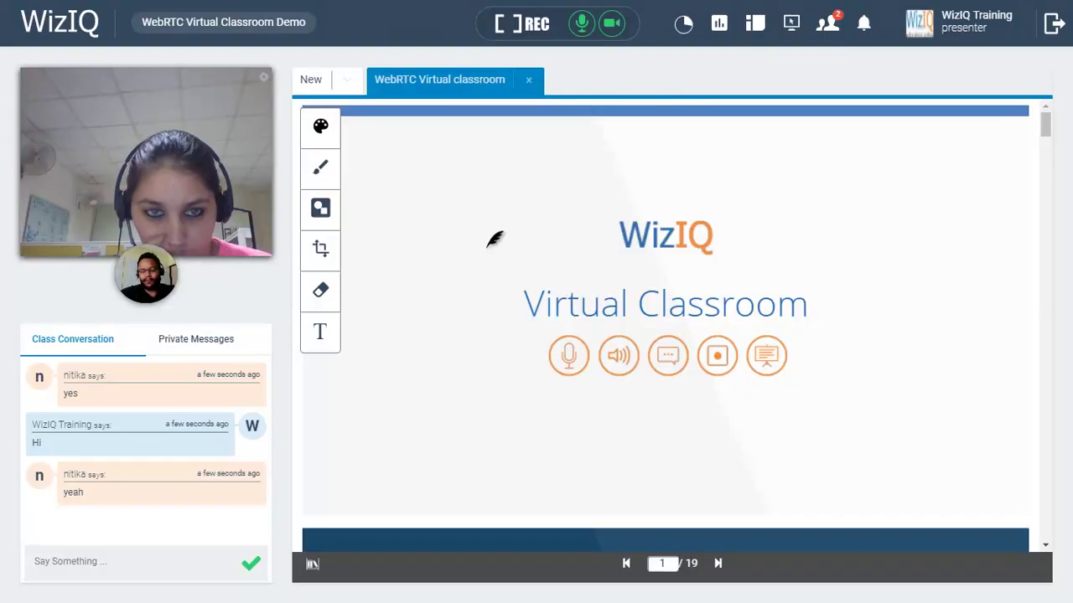
pyautogui.click(24, 157)
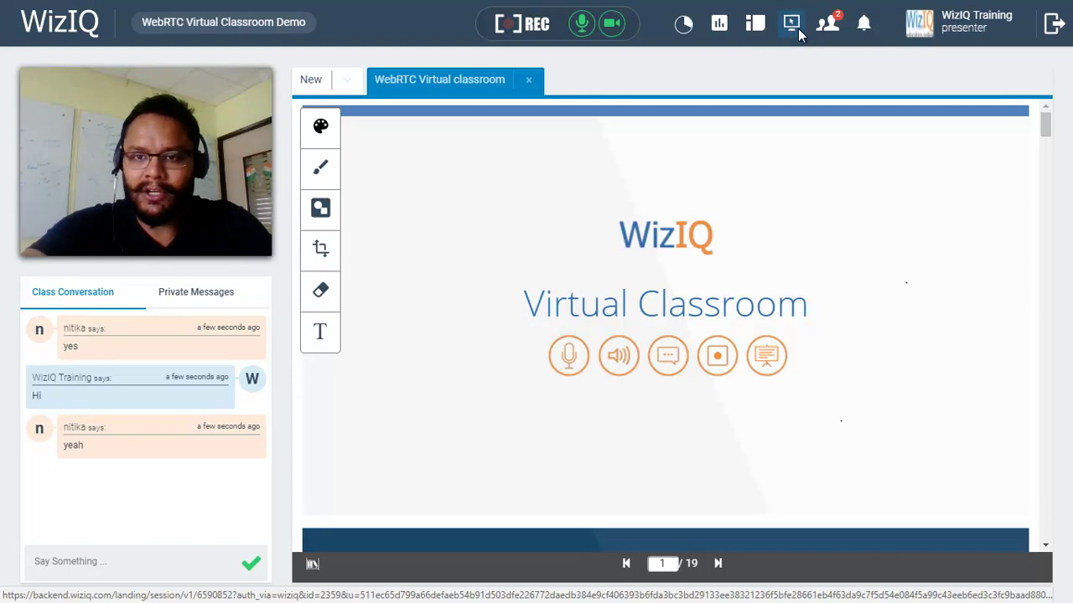
# Step: Share the entire screen with the class after checking the application window choices, and stop the screen share
pyautogui.click(791, 30)
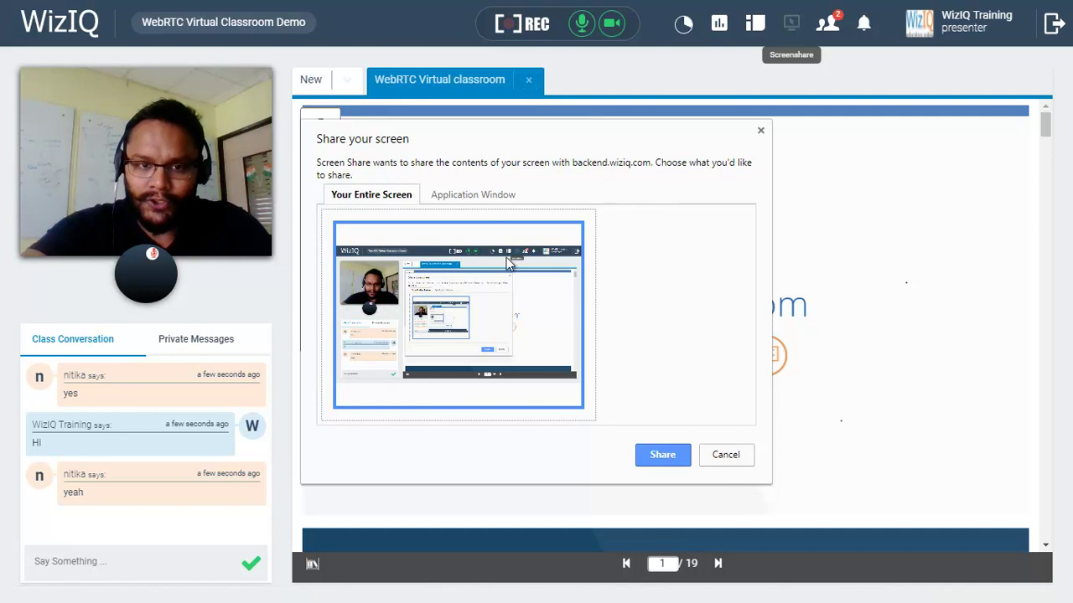
pyautogui.click(472, 196)
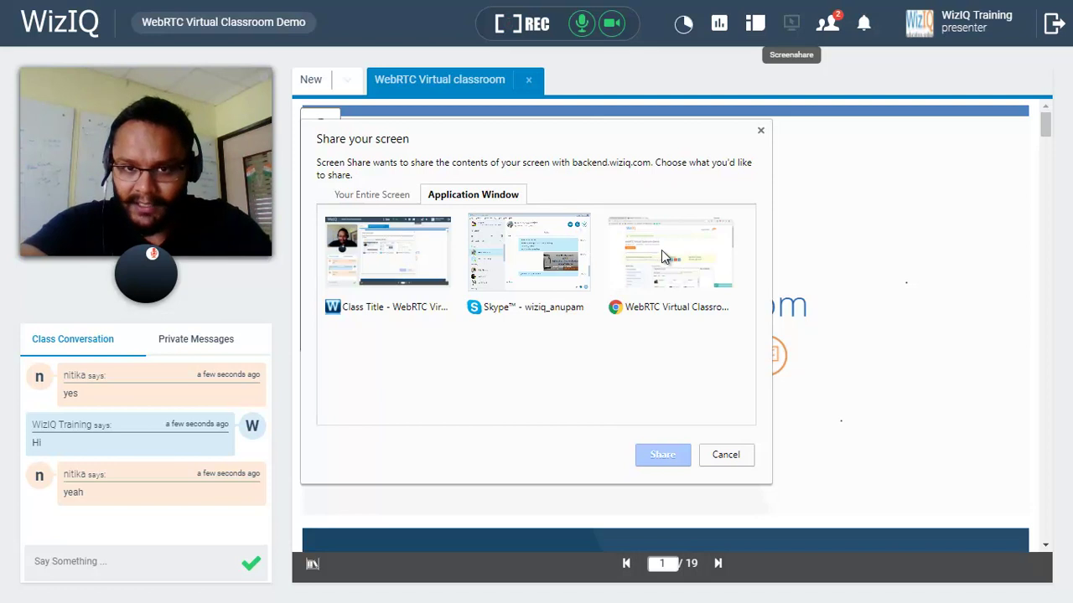
pyautogui.click(381, 201)
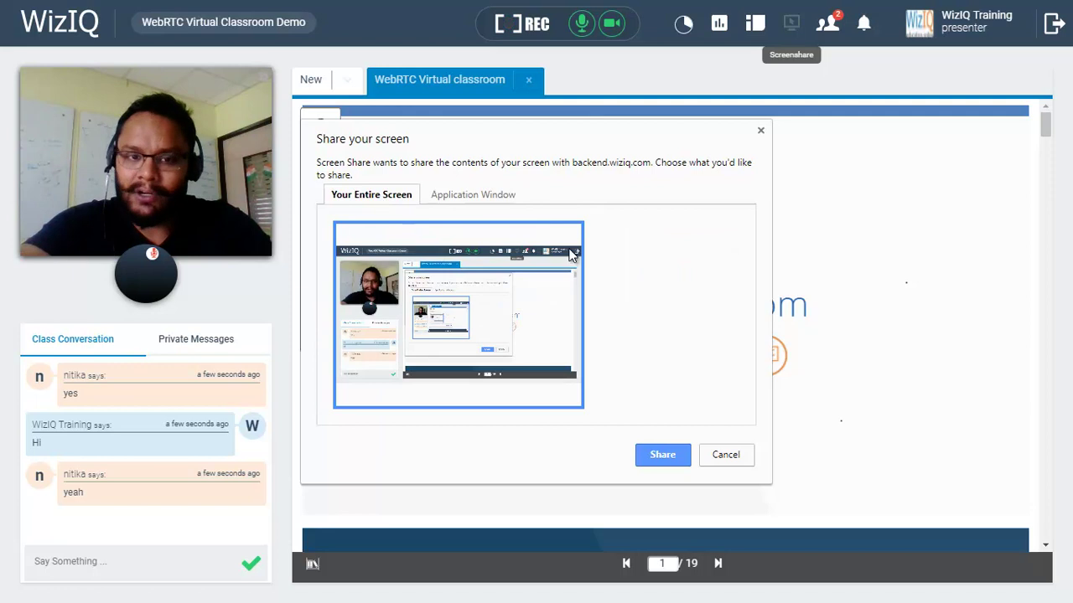
pyautogui.click(662, 454)
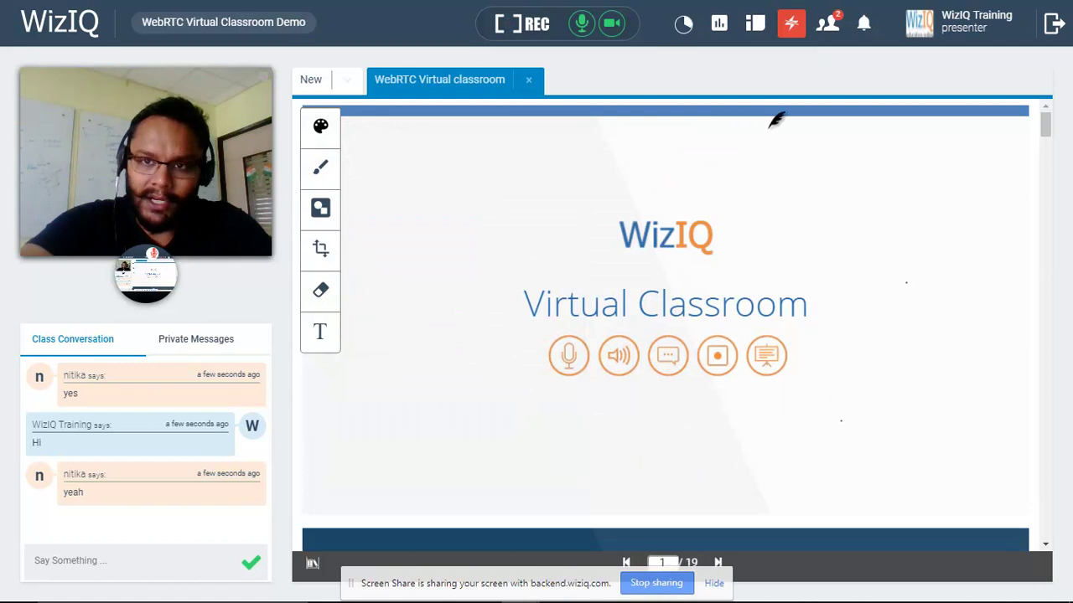
pyautogui.click(792, 25)
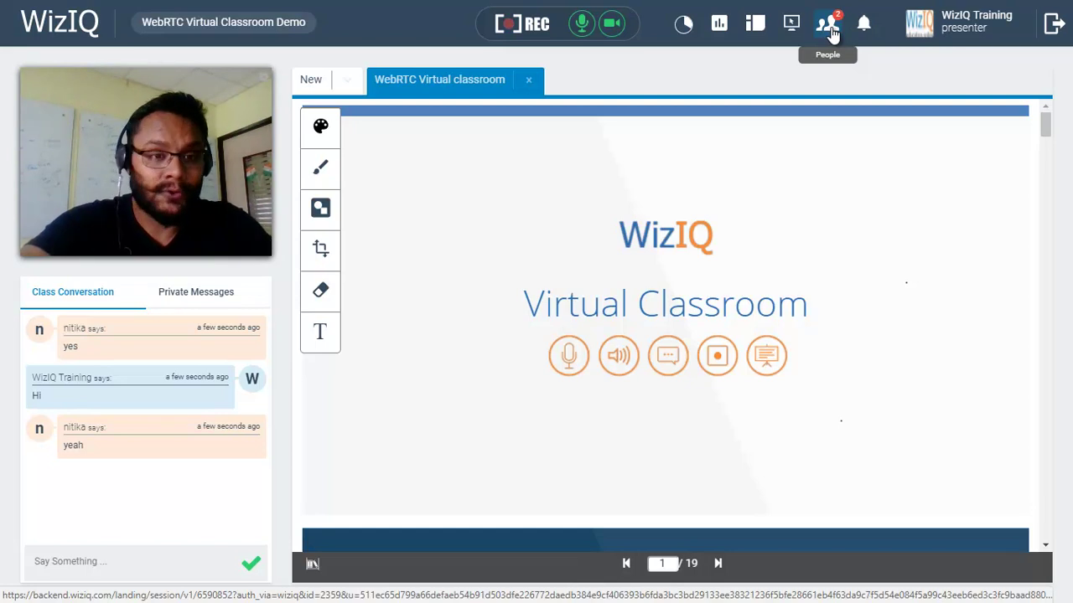
# Step: Check the participant list with its per-attendee controls and the class notifications, closing each one
pyautogui.click(828, 25)
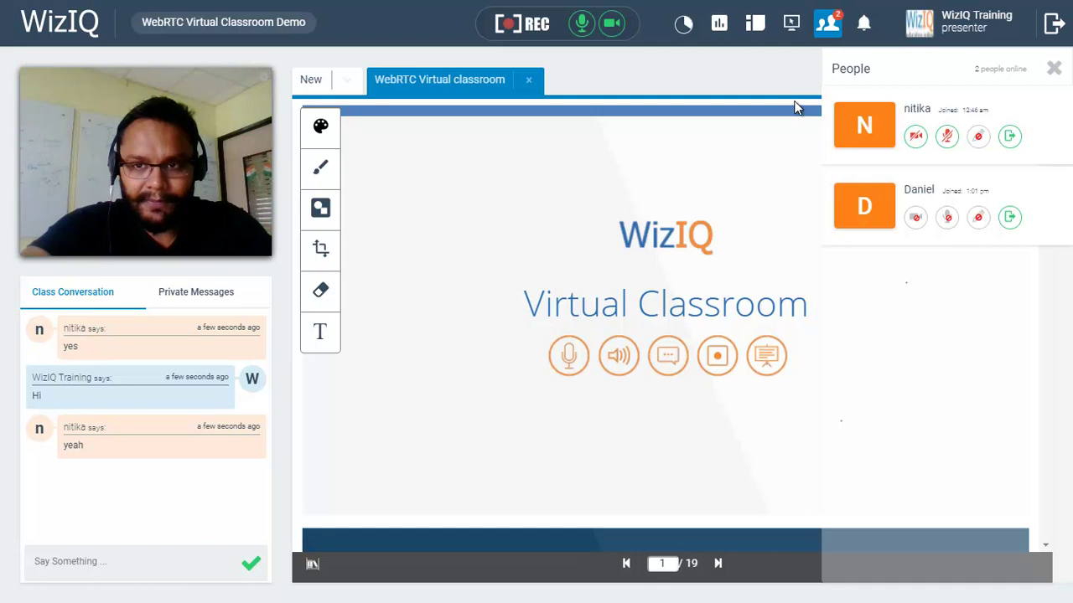
pyautogui.click(827, 25)
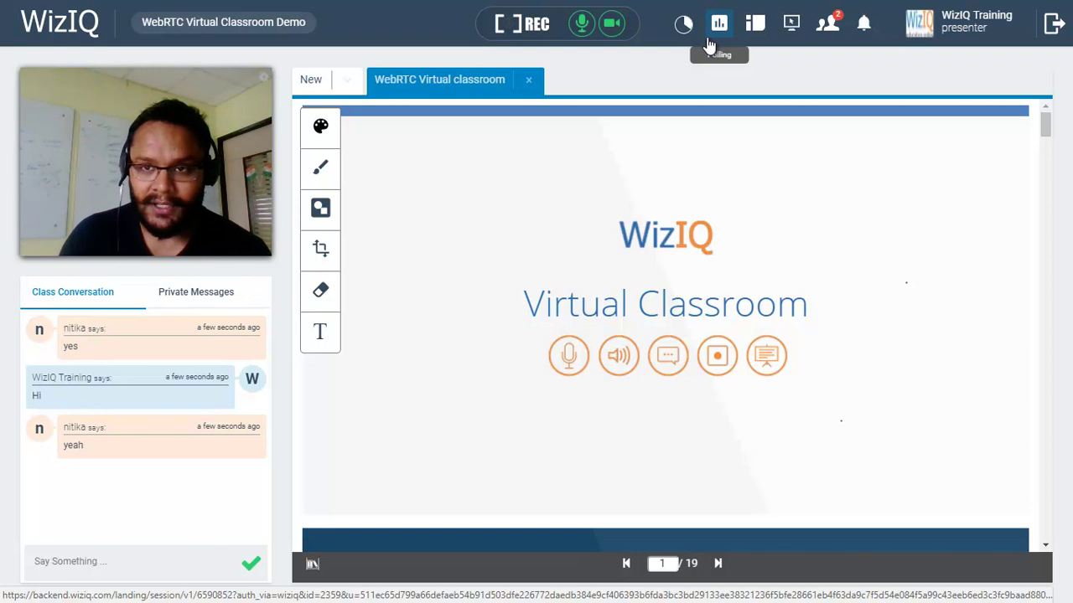
pyautogui.click(864, 33)
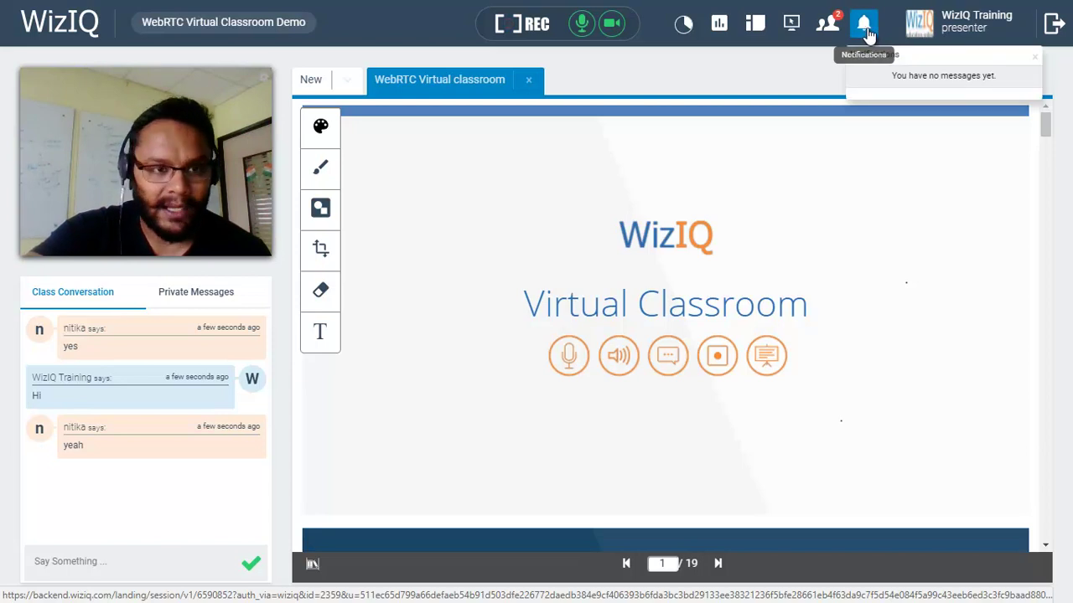
pyautogui.click(883, 82)
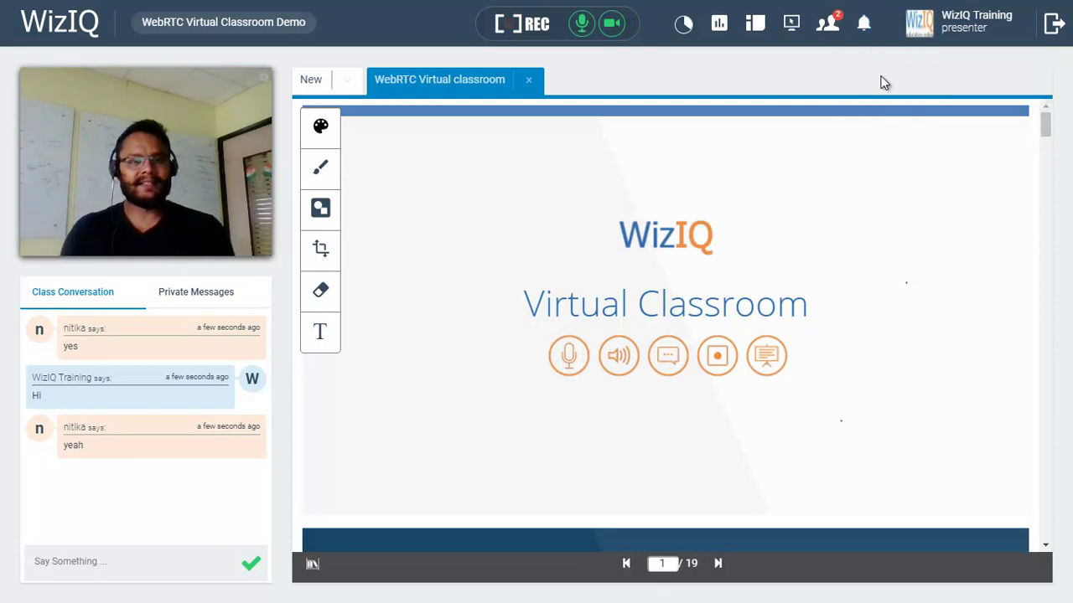
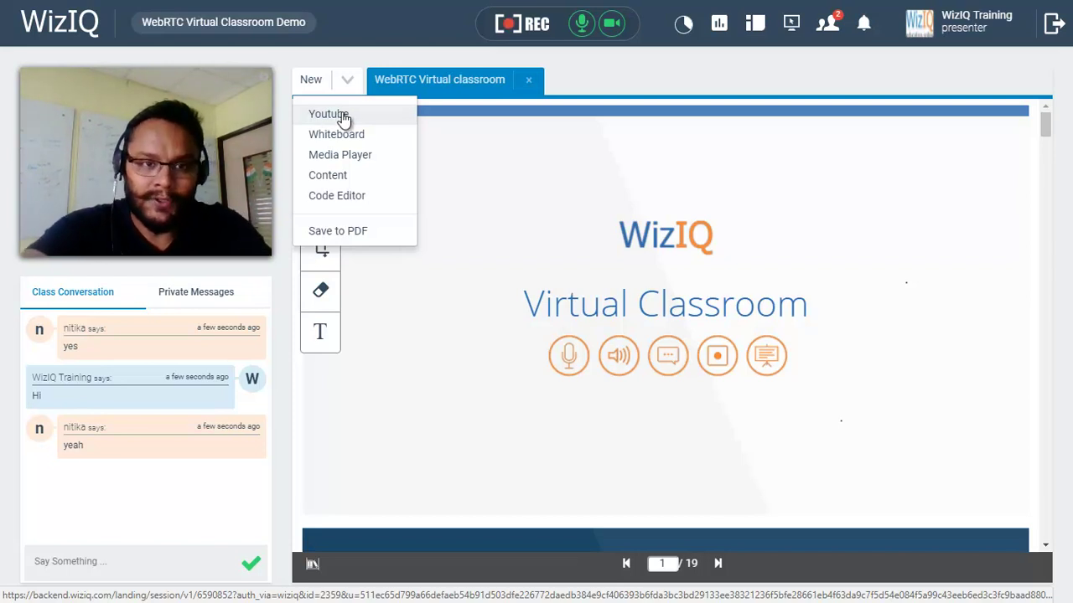
# Step: Add a YouTube tab with its URL left empty, and add a new whiteboard tab
pyautogui.click(343, 118)
pyautogui.click(587, 327)
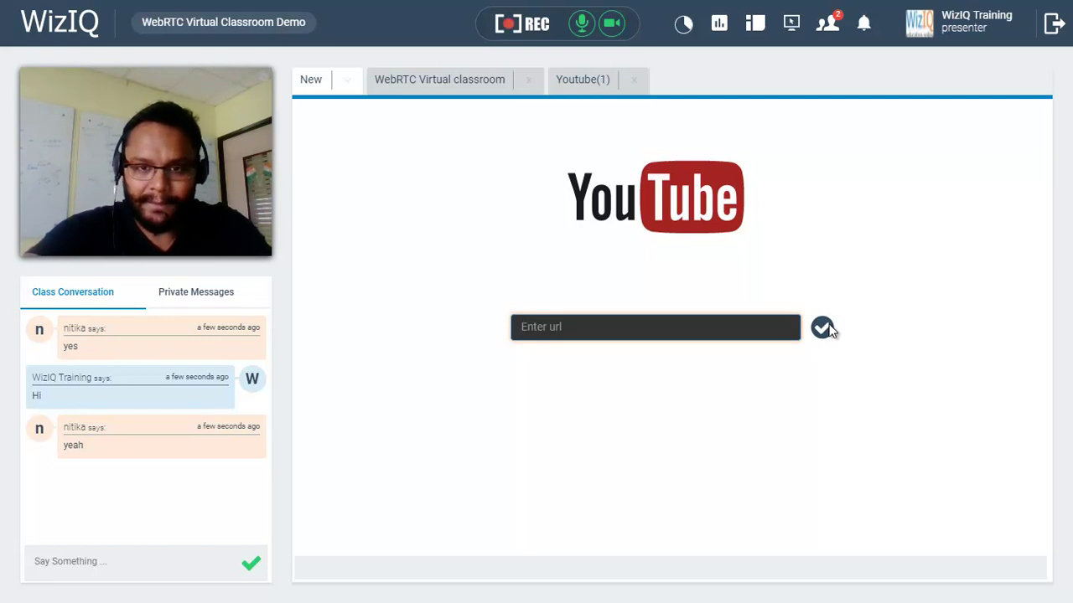
pyautogui.click(348, 81)
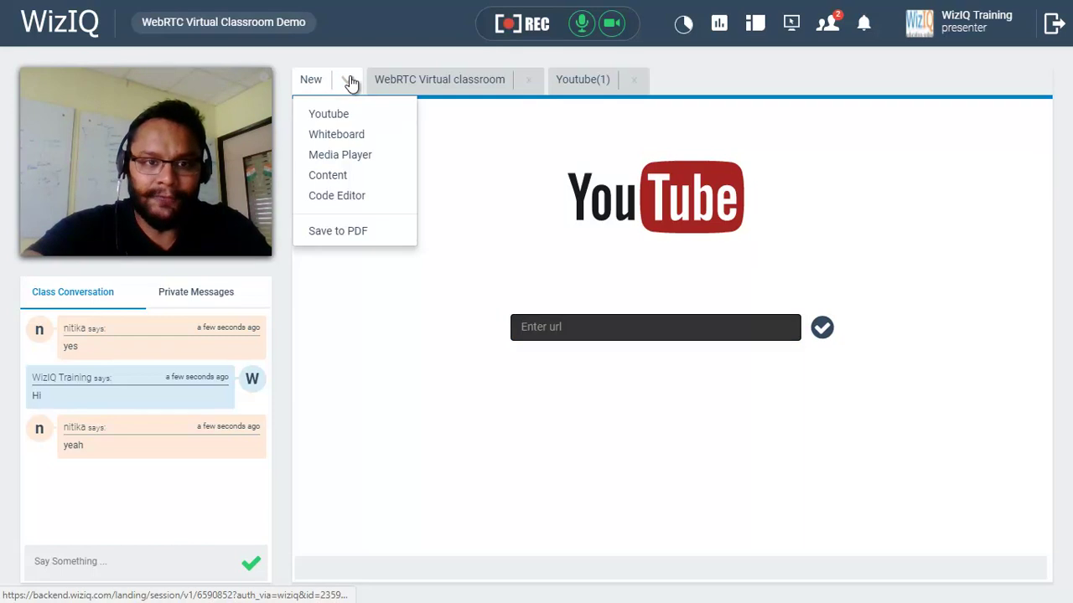
pyautogui.click(358, 143)
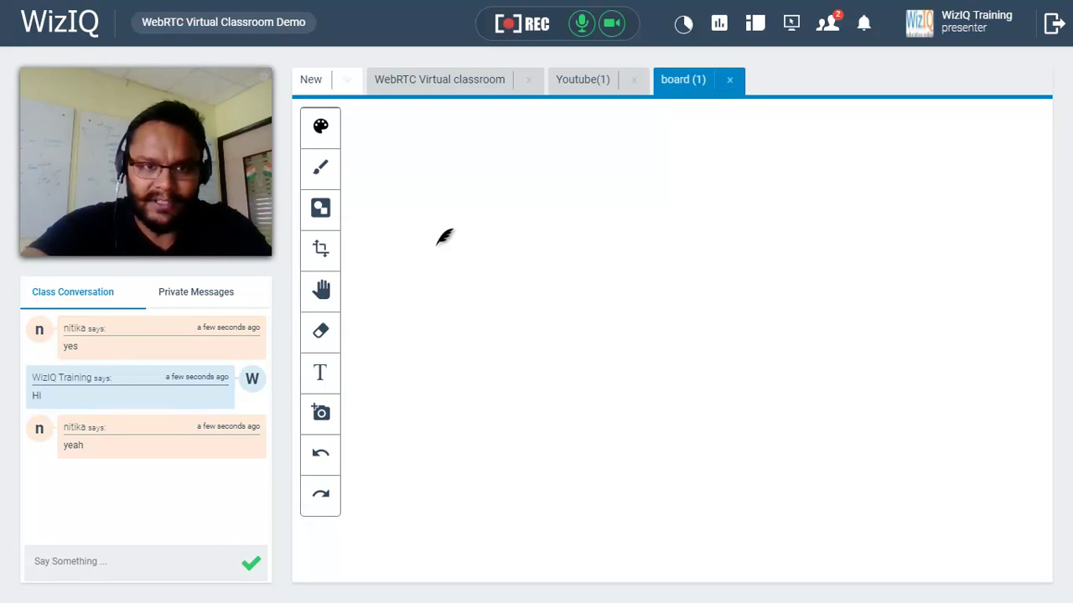
# Step: Set the whiteboard drawing colour to red and review the available stroke types and shape categories
pyautogui.click(322, 133)
pyautogui.click(365, 130)
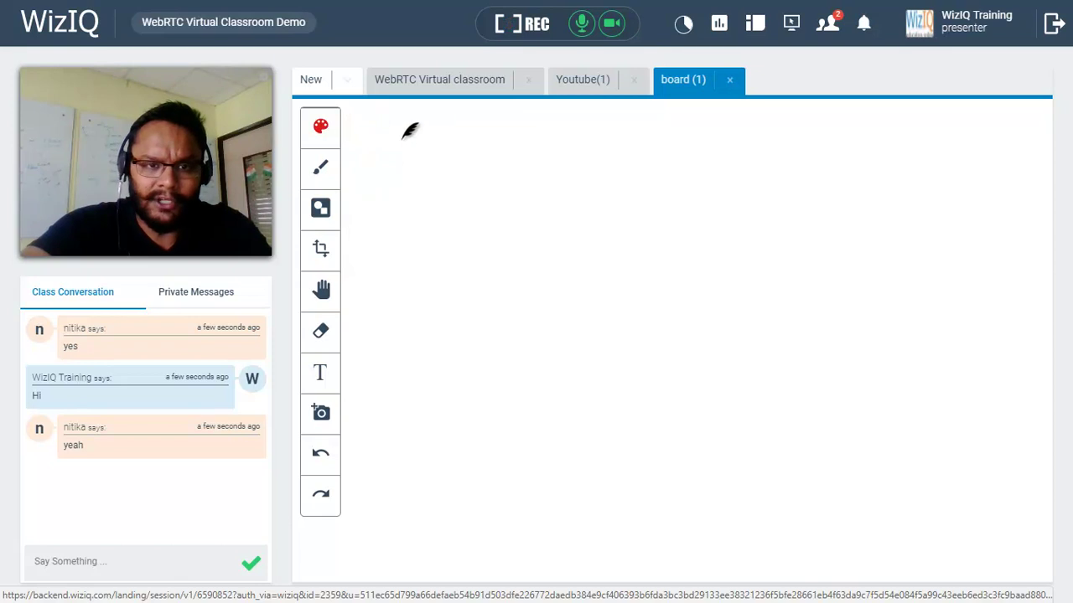
pyautogui.click(321, 176)
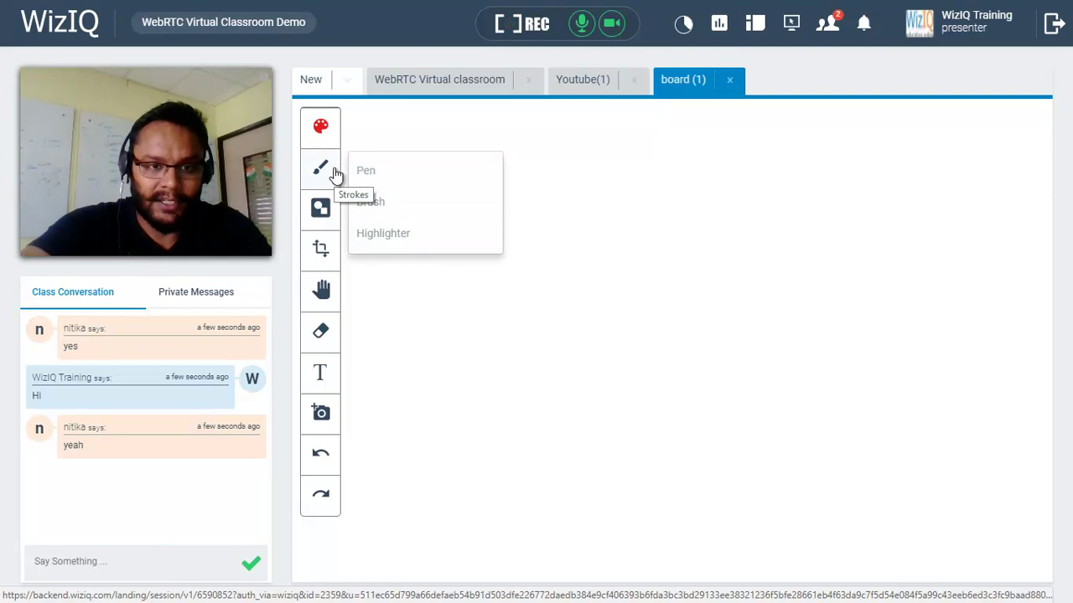
pyautogui.click(318, 205)
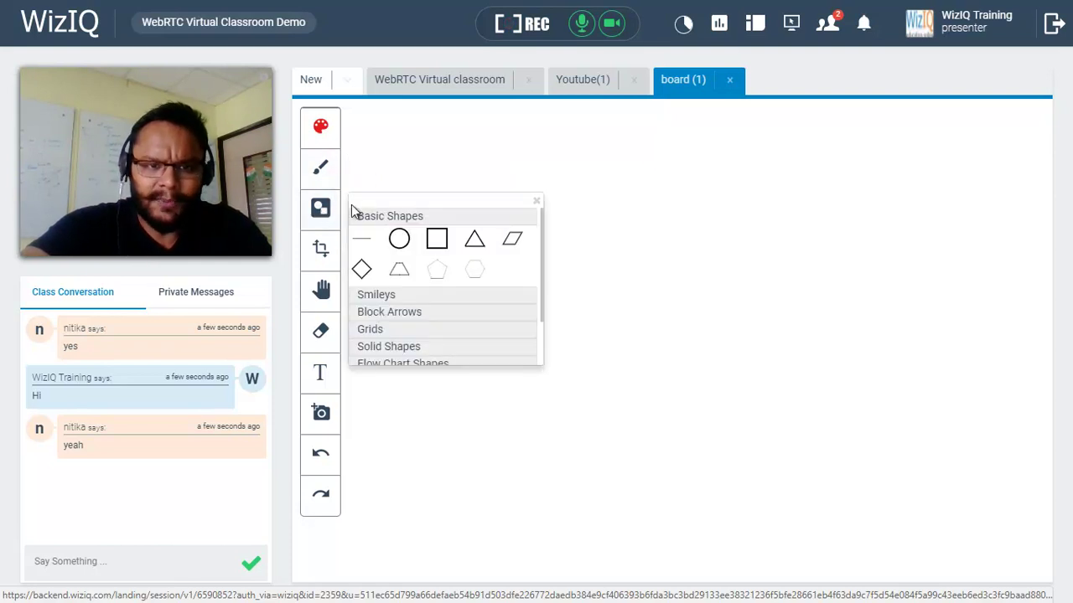
pyautogui.click(401, 241)
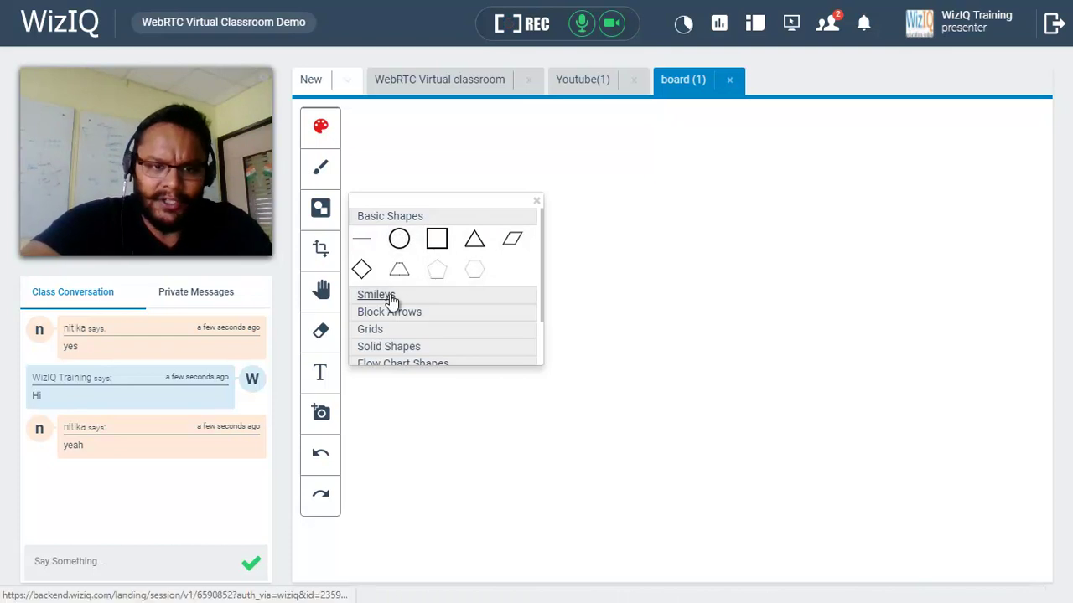
pyautogui.scroll(-1, 448, 326)
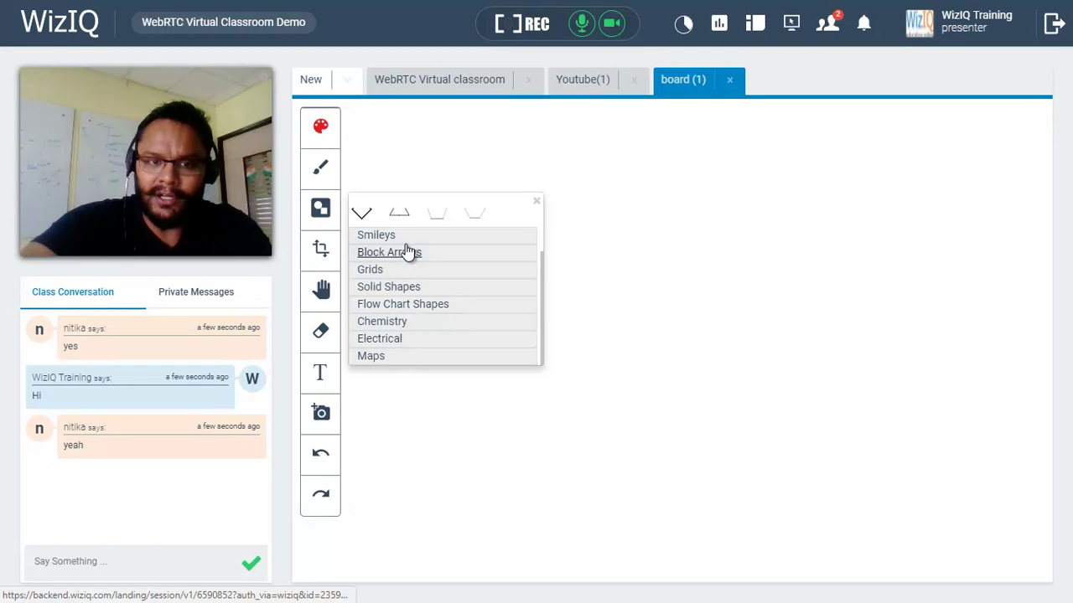
pyautogui.click(323, 220)
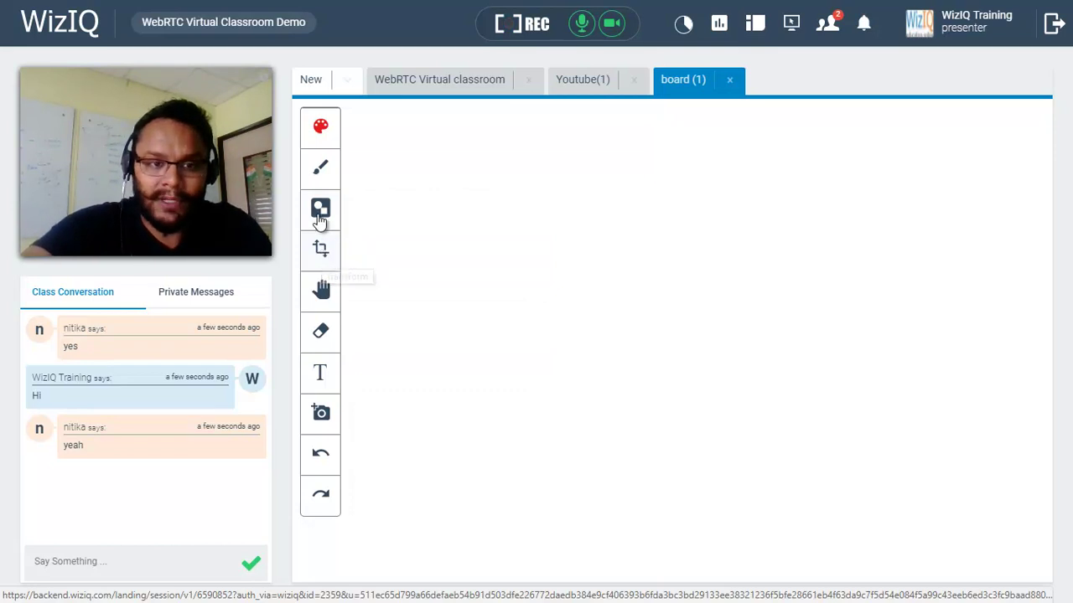
# Step: Draw a large smiling face from the Smileys shapes in the upper middle of the whiteboard
pyautogui.click(320, 209)
pyautogui.click(393, 294)
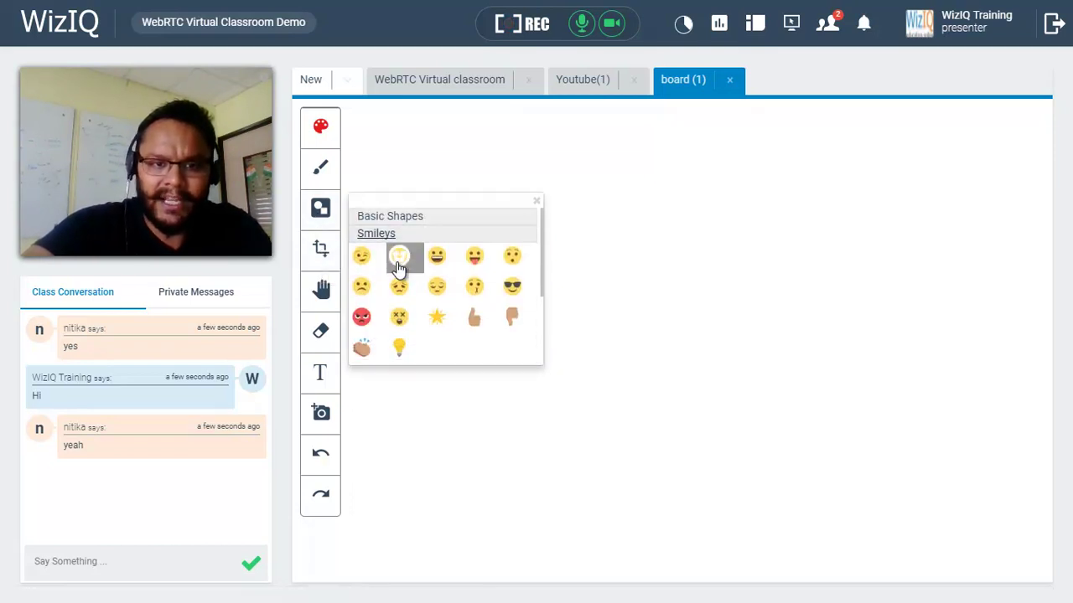
pyautogui.click(395, 254)
pyautogui.moveTo(534, 207); pyautogui.dragTo(665, 353)
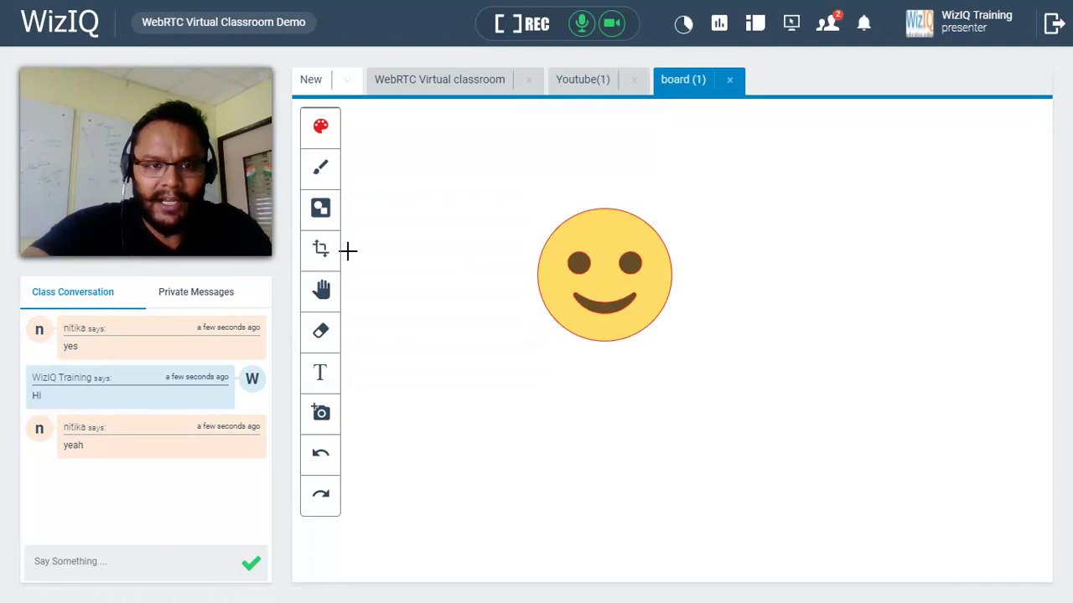
# Step: Rotate the smiley clockwise onto its side and stretch it into an oval, and pan the whiteboard slightly
pyautogui.click(592, 233)
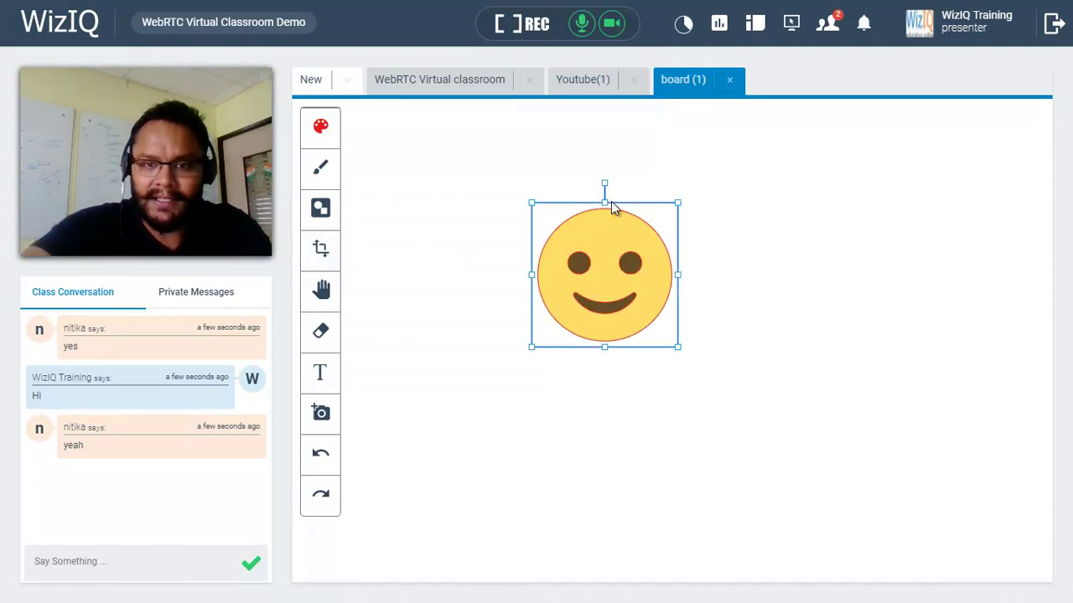
pyautogui.moveTo(604, 183); pyautogui.dragTo(672, 252)
pyautogui.moveTo(649, 183); pyautogui.dragTo(555, 203)
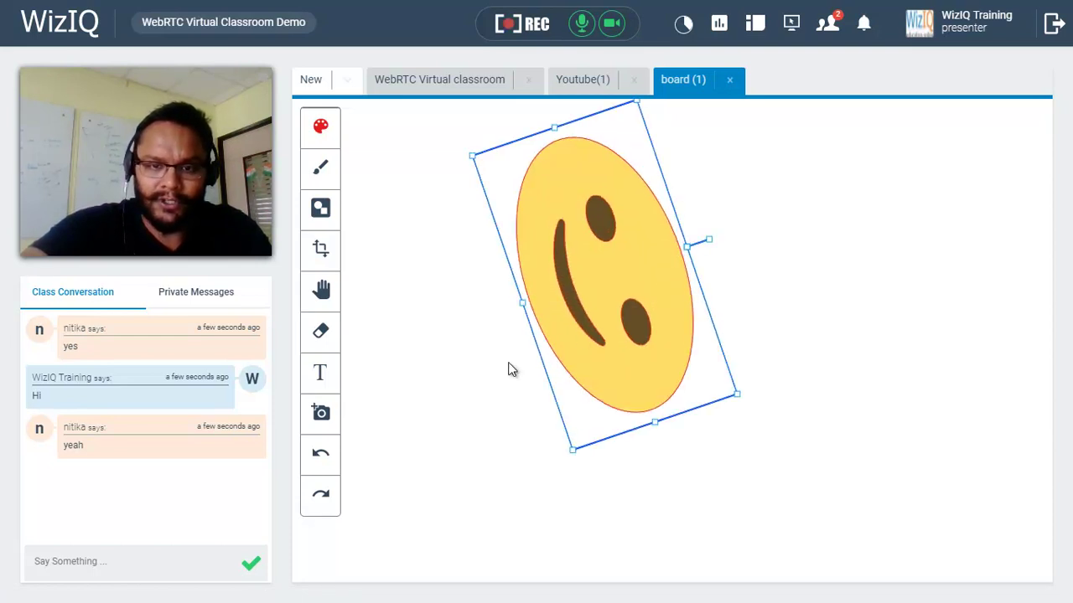
pyautogui.click(322, 293)
pyautogui.moveTo(536, 376)
pyautogui.mouseDown()
pyautogui.moveTo(614, 377)
pyautogui.moveTo(579, 187)
pyautogui.moveTo(598, 203)
pyautogui.moveTo(629, 368)
pyautogui.moveTo(716, 391)
pyautogui.moveTo(618, 347)
pyautogui.moveTo(644, 323)
pyautogui.moveTo(776, 321)
pyautogui.moveTo(647, 333)
pyautogui.moveTo(805, 306)
pyautogui.moveTo(726, 445)
pyautogui.mouseUp()
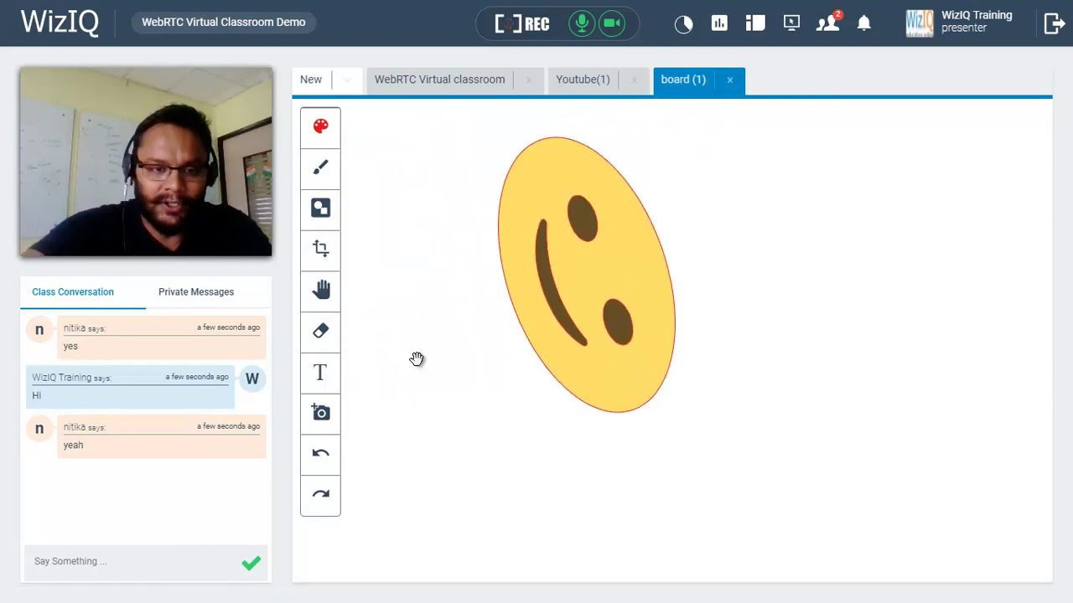
# Step: Rub out the smiley's eyes and mouth with the eraser and remove the rest of the smiley from the whiteboard
pyautogui.click(325, 336)
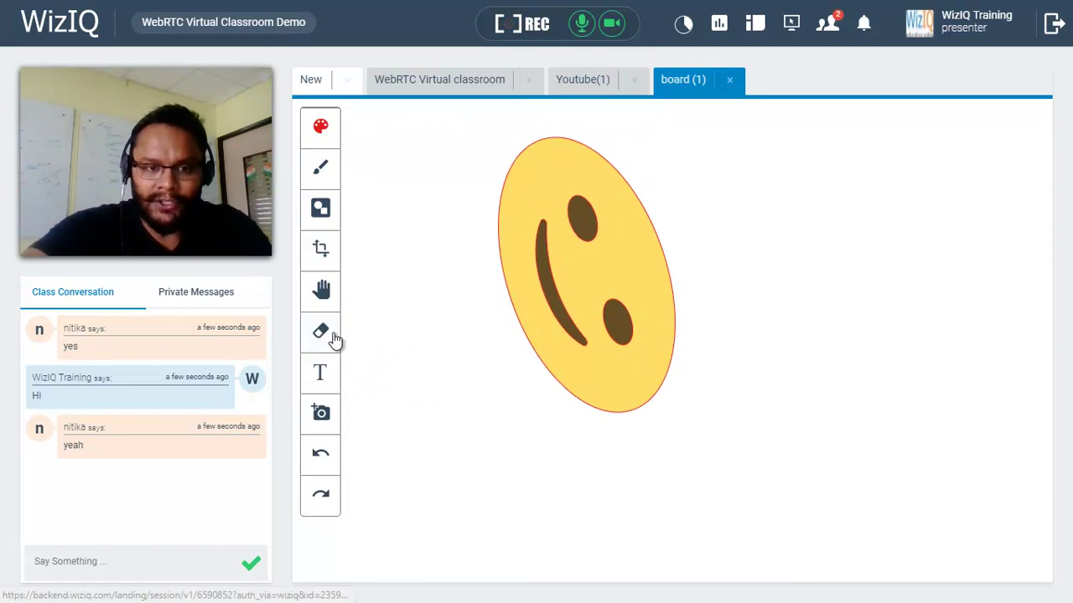
pyautogui.moveTo(570, 226)
pyautogui.mouseDown()
pyautogui.moveTo(578, 205)
pyautogui.moveTo(599, 243)
pyautogui.moveTo(560, 261)
pyautogui.moveTo(546, 232)
pyautogui.moveTo(583, 331)
pyautogui.moveTo(570, 306)
pyautogui.moveTo(629, 340)
pyautogui.moveTo(640, 313)
pyautogui.moveTo(629, 336)
pyautogui.moveTo(662, 350)
pyautogui.moveTo(645, 343)
pyautogui.mouseUp()
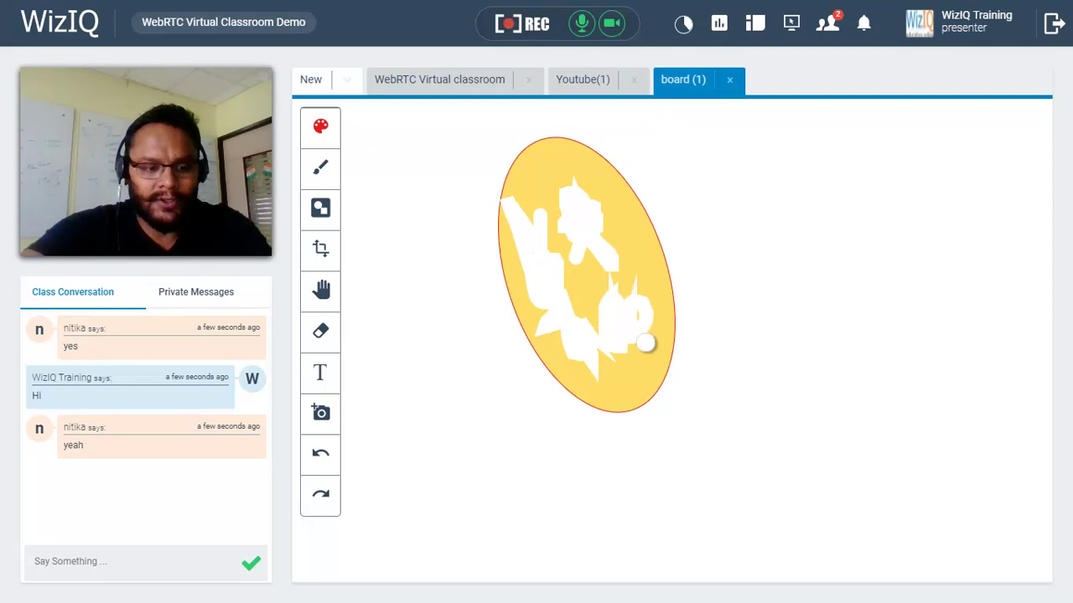
pyautogui.click(647, 253)
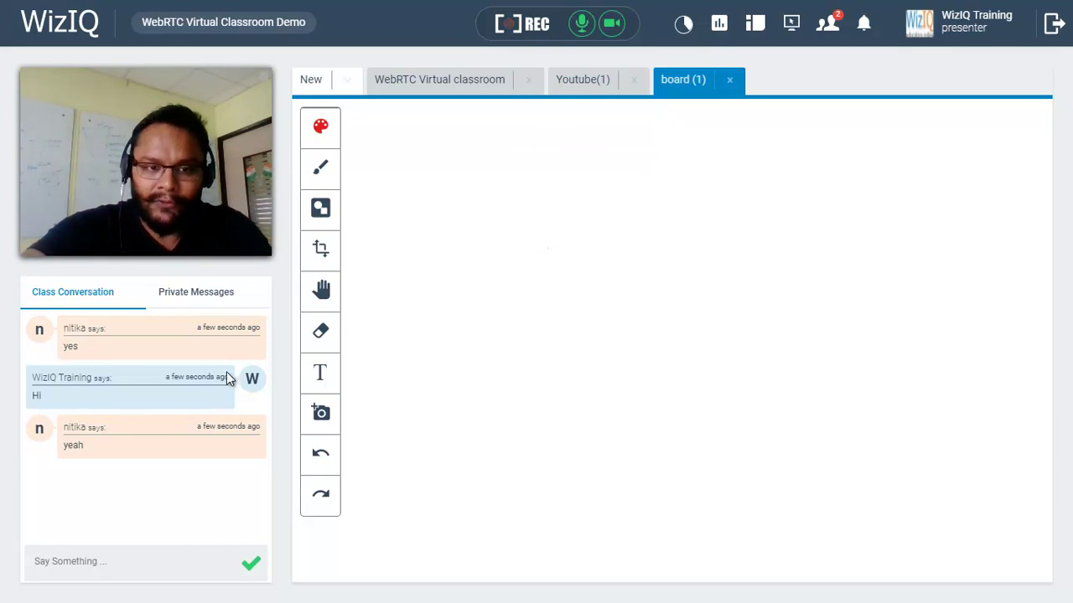
# Step: Add the red text "Hi there" to the whiteboard
pyautogui.click(321, 379)
pyautogui.click(469, 285)
pyautogui.write('Hi there')
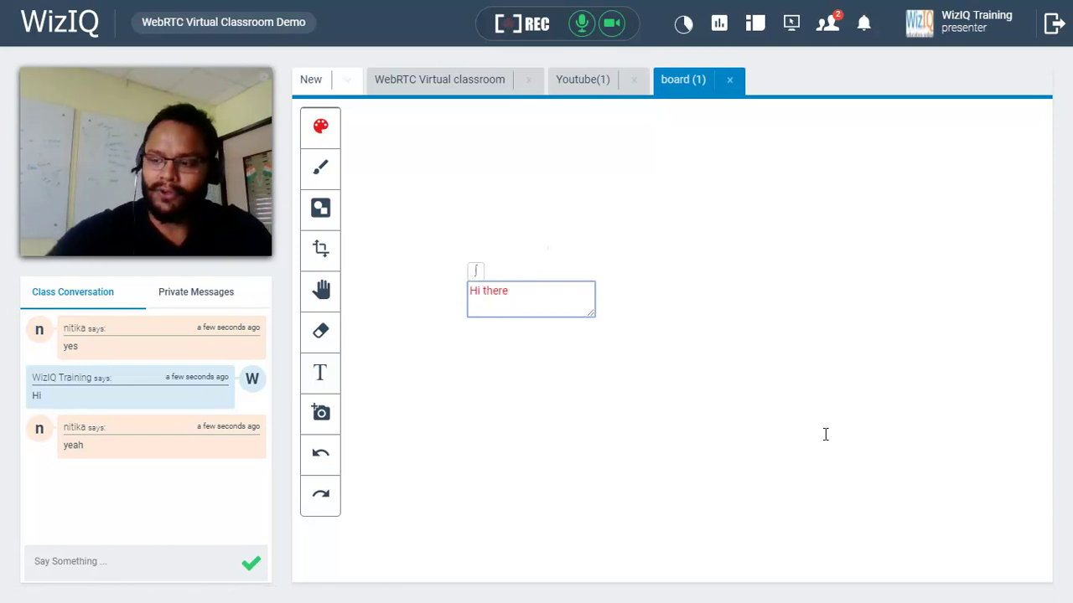
pyautogui.click(624, 328)
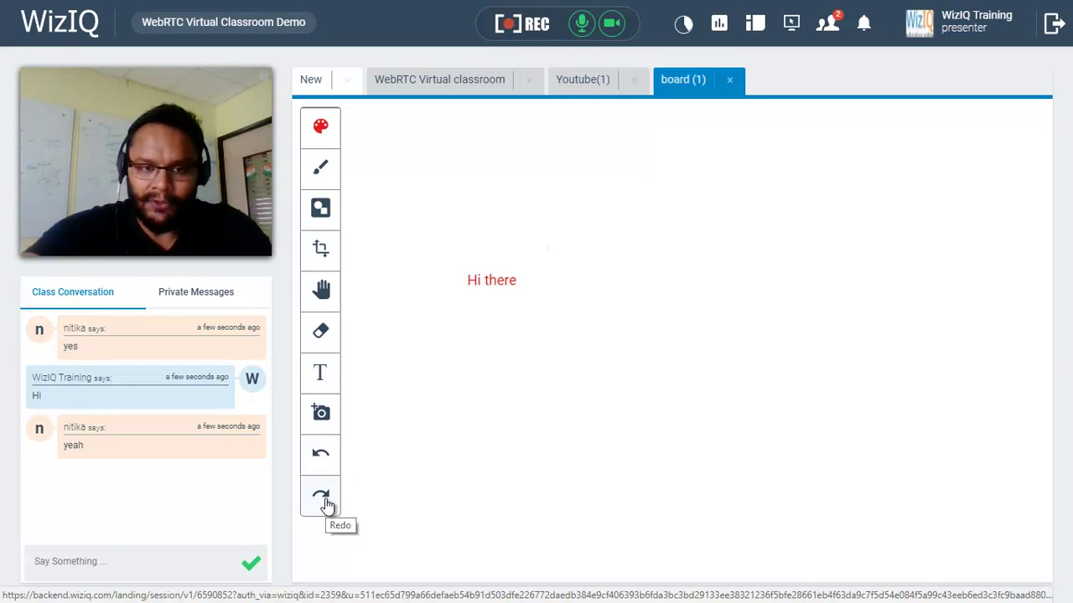
# Step: Add a media player tab and play the WebRTC Demo video from the library in it
pyautogui.click(347, 79)
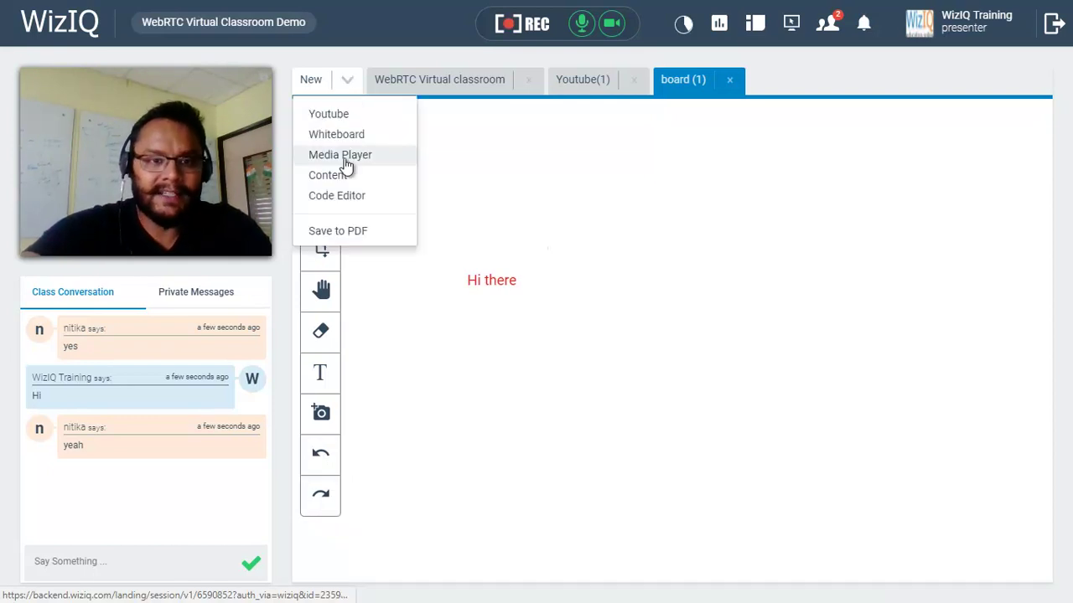
pyautogui.click(347, 156)
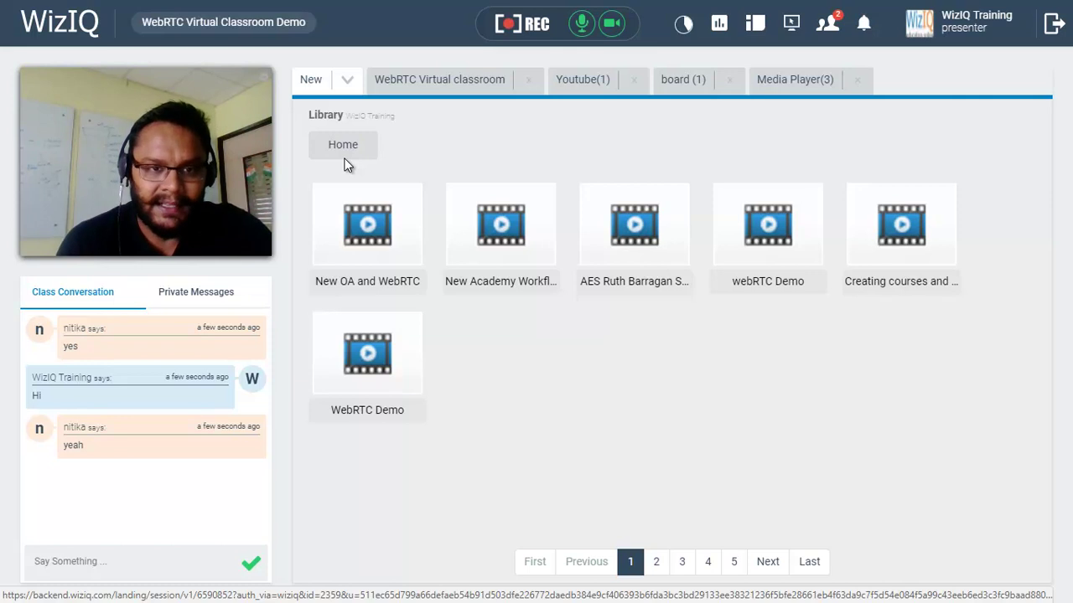
pyautogui.click(369, 357)
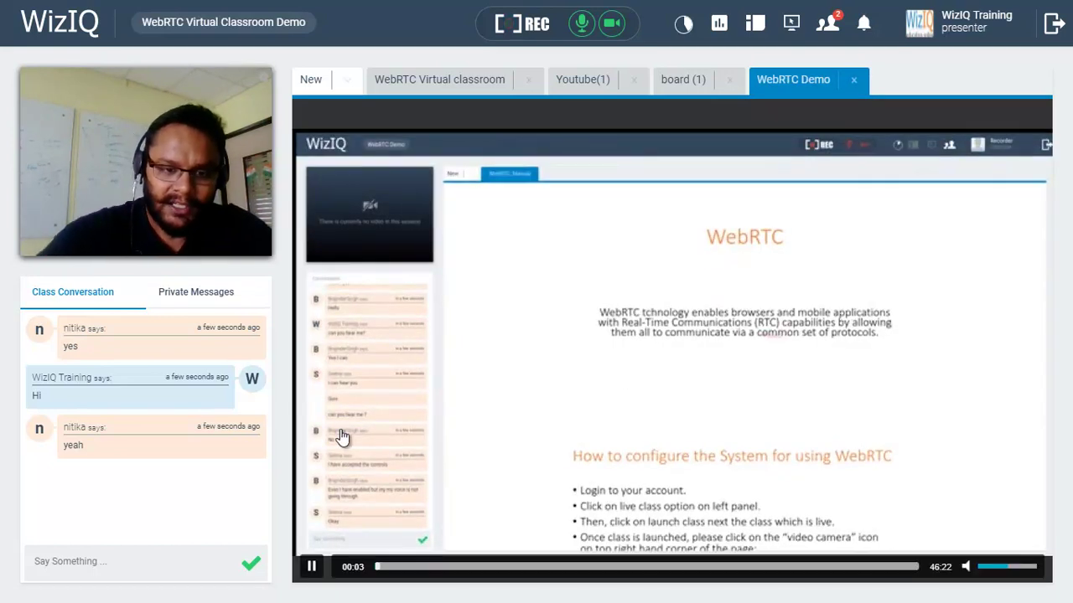
# Step: Add a content tab, check the computer's file chooser without uploading, and share the WebRTC Virtual classroom presentation from the library
pyautogui.click(351, 81)
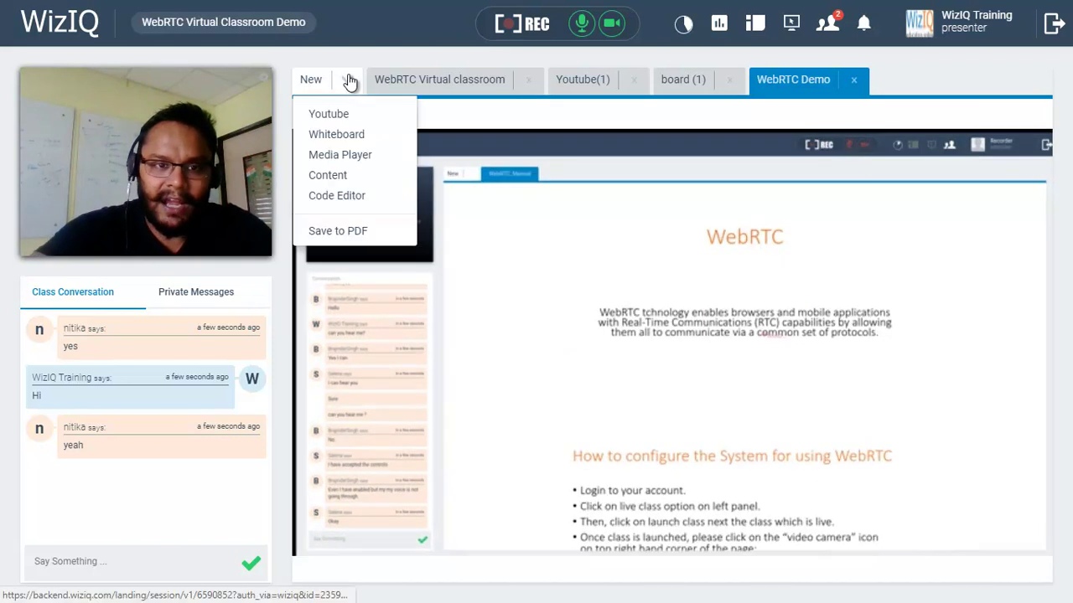
pyautogui.click(327, 175)
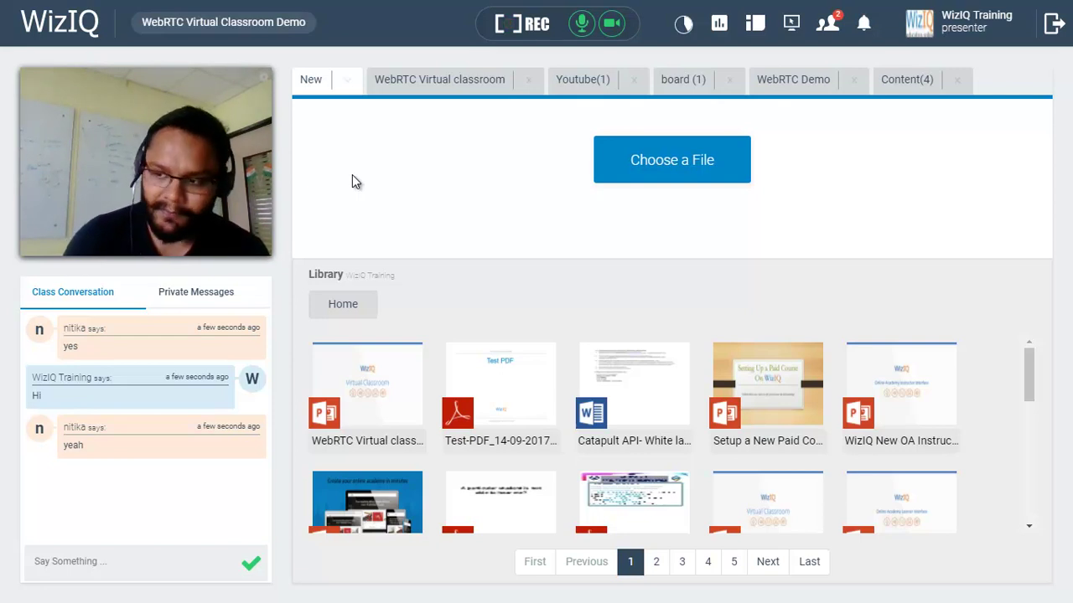
pyautogui.click(667, 161)
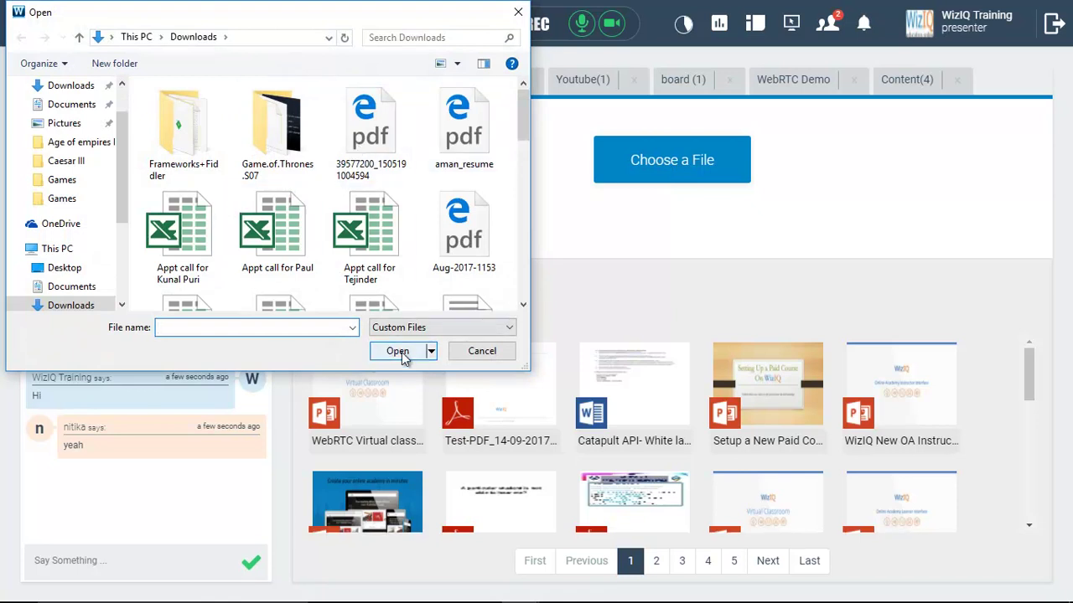
pyautogui.click(482, 352)
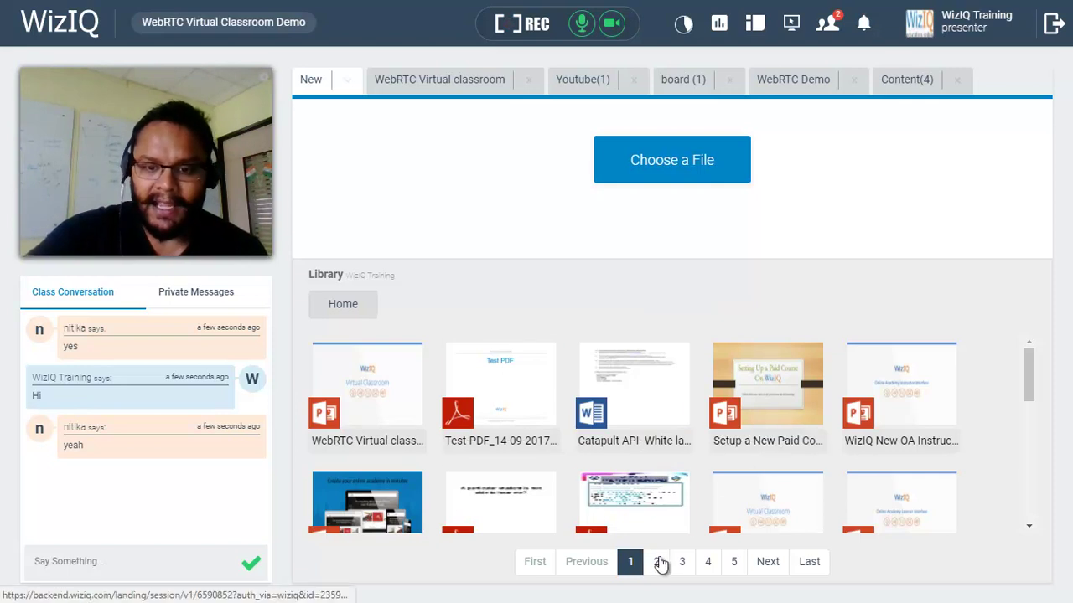
pyautogui.click(397, 386)
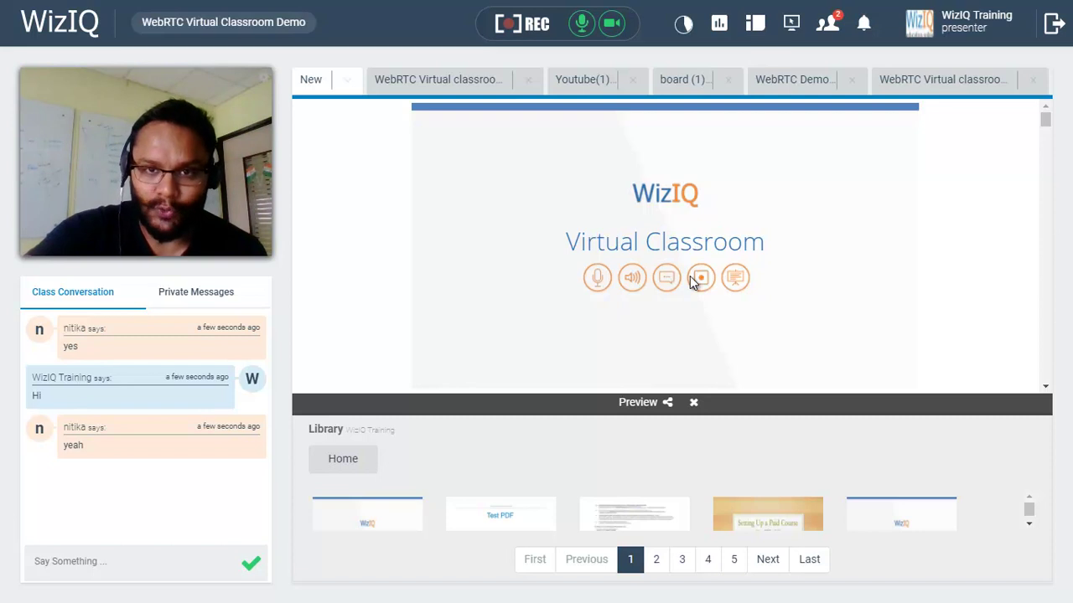
pyautogui.click(670, 407)
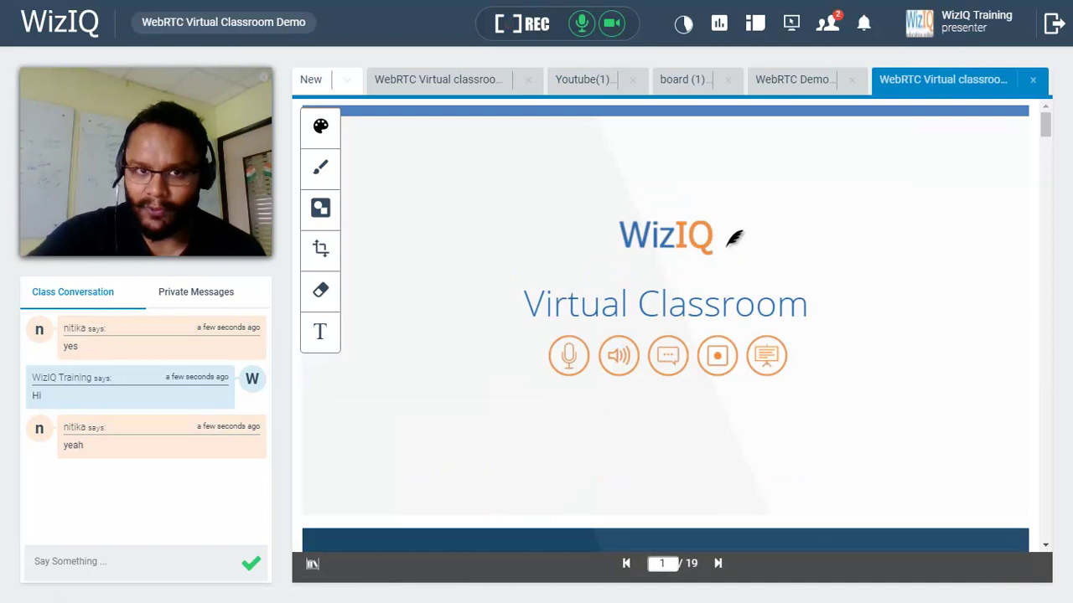
# Step: Add a code editor tab and review its language choices and font sizes without changing them
pyautogui.click(347, 79)
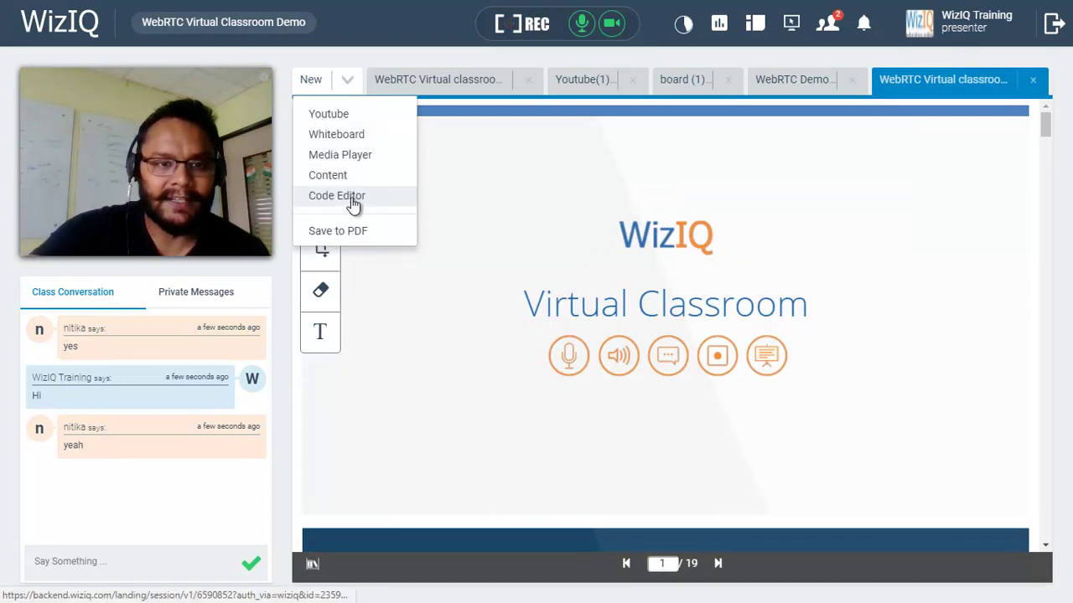
pyautogui.click(352, 199)
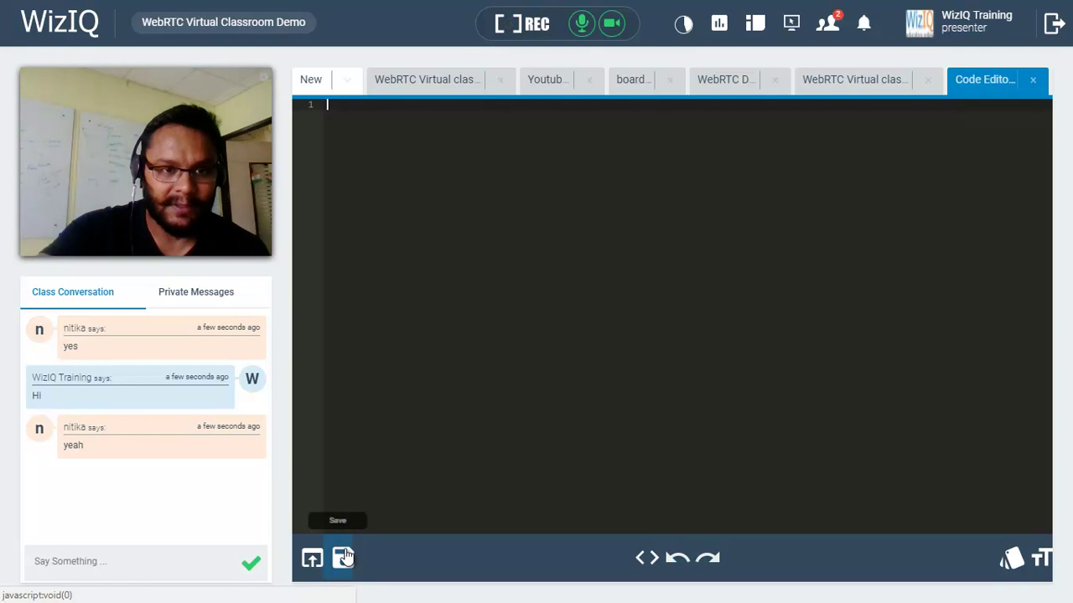
pyautogui.click(644, 560)
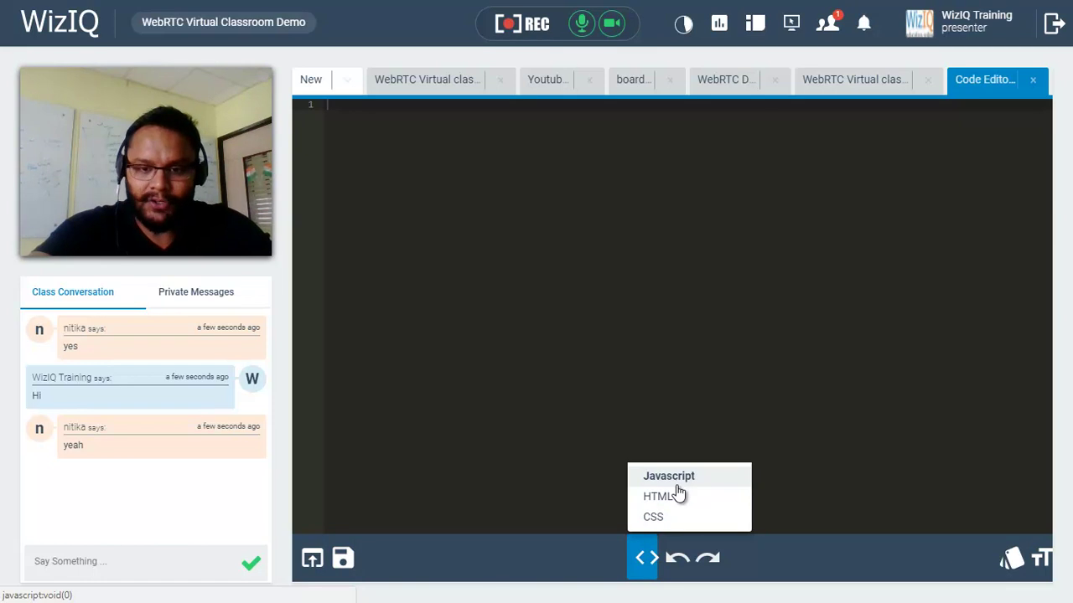
pyautogui.click(589, 500)
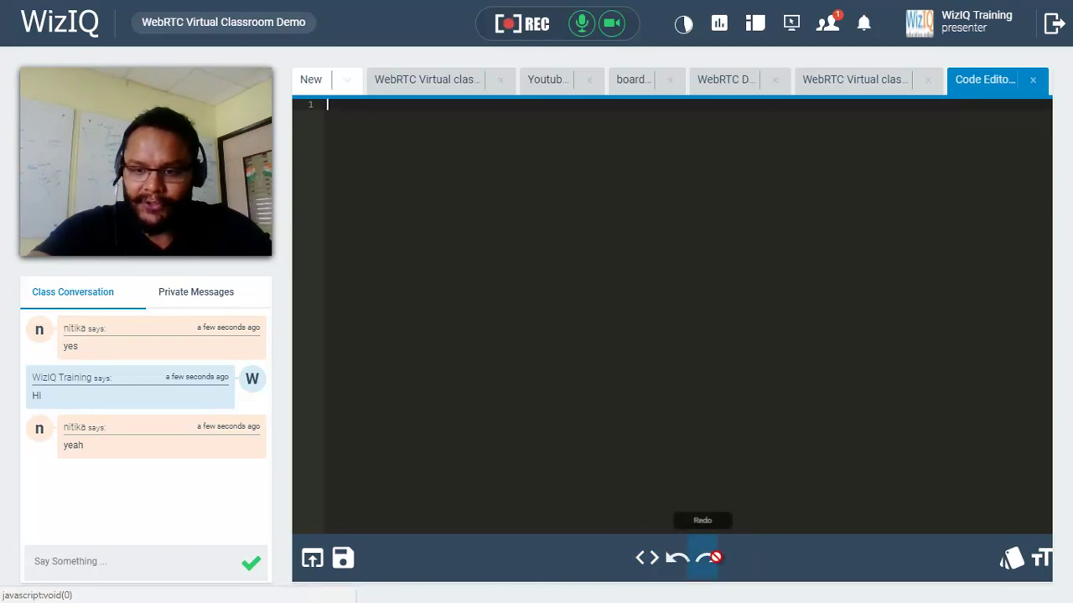
pyautogui.click(1042, 559)
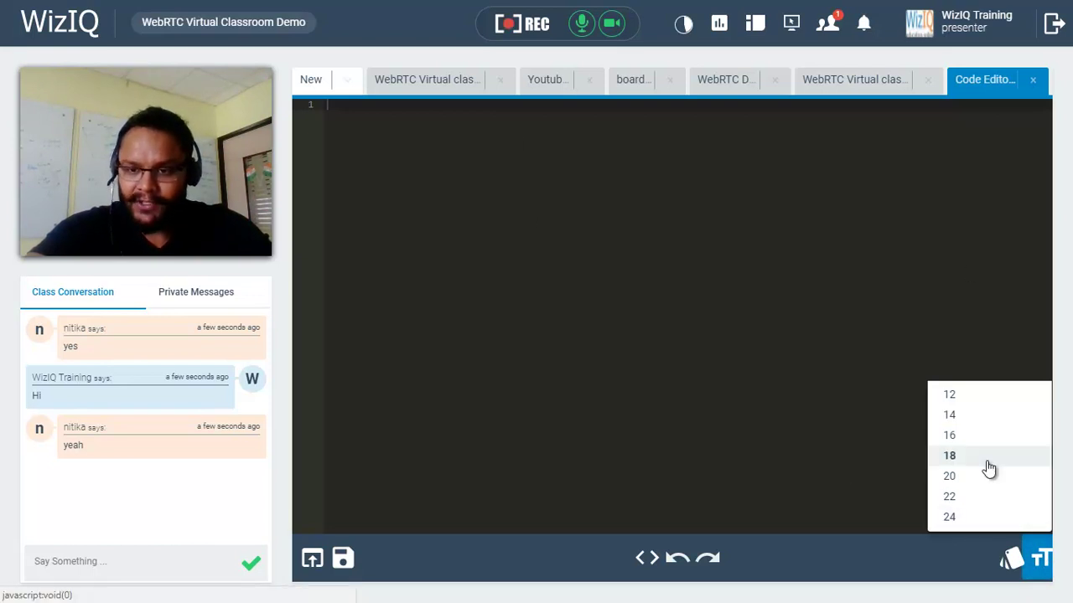
pyautogui.click(1044, 566)
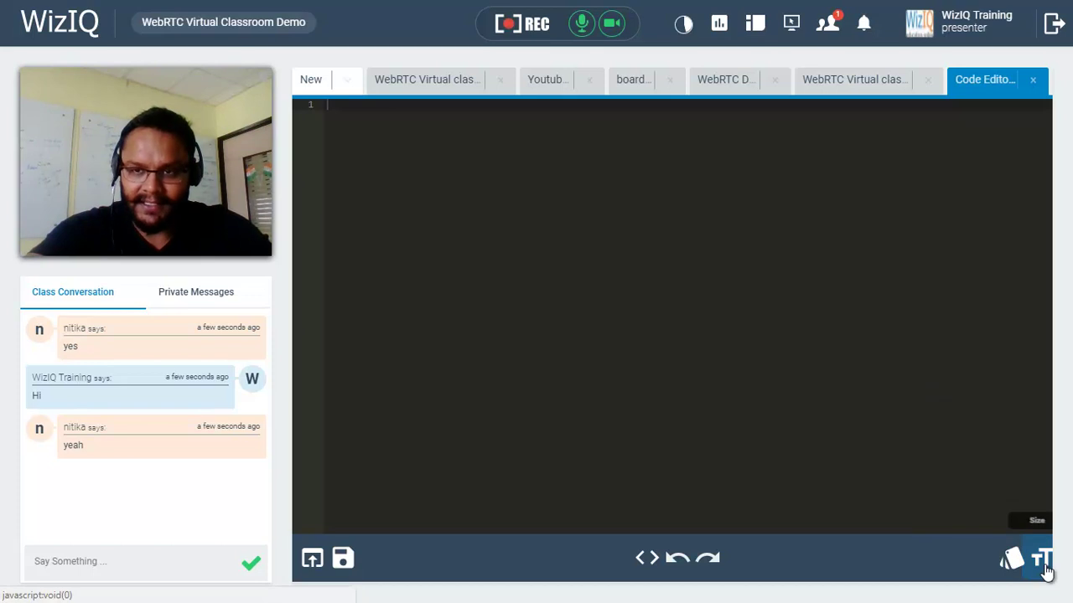
# Step: Review the Save to PDF options, selecting only the first WebRTC Virtual classroom content instead of everything, and close them without saving
pyautogui.click(348, 83)
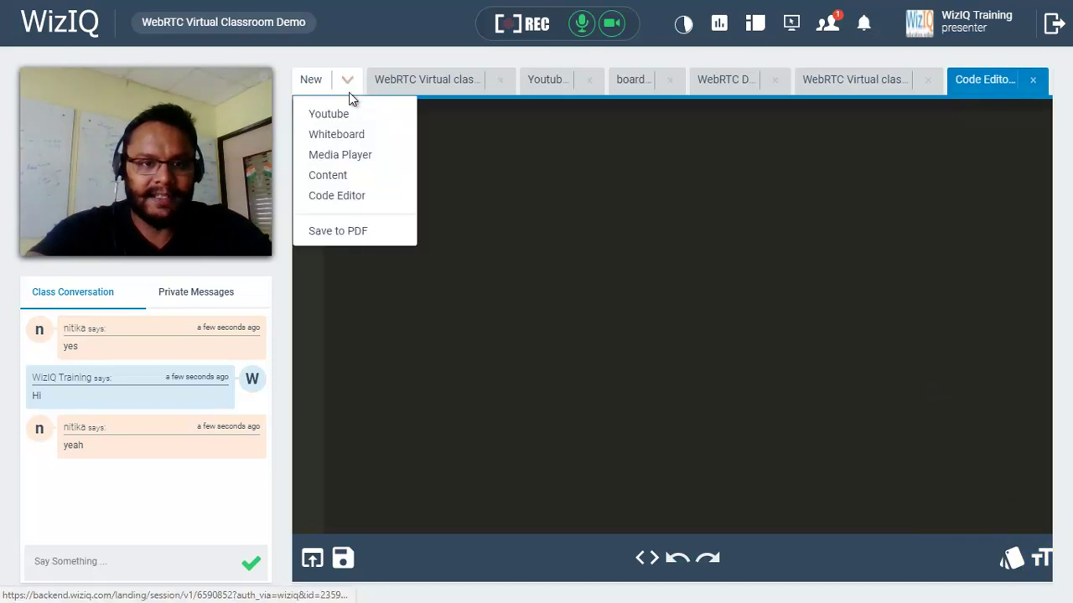
pyautogui.click(352, 234)
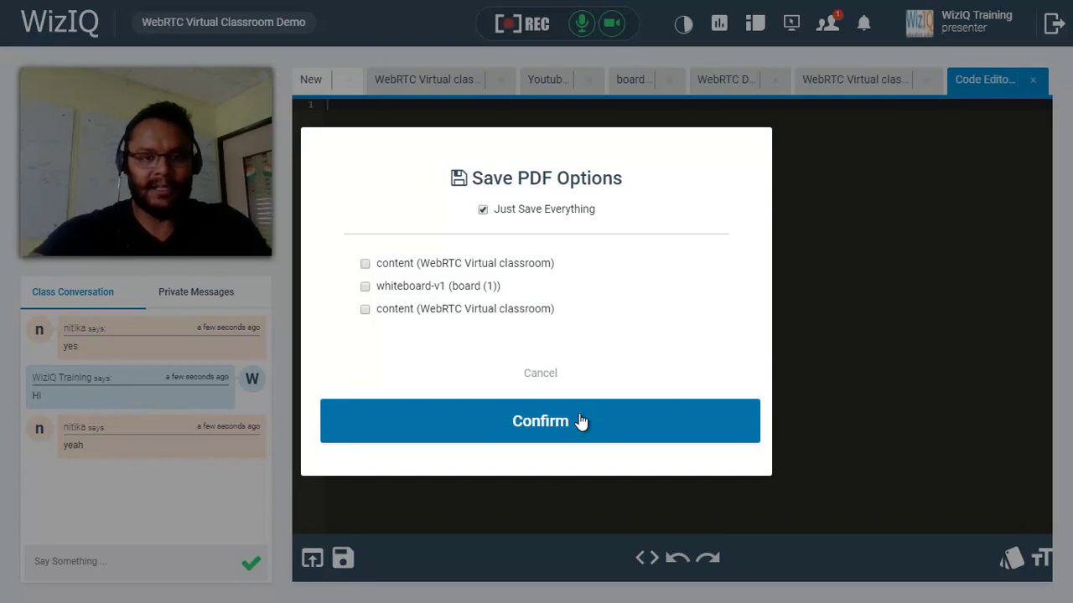
pyautogui.click(366, 264)
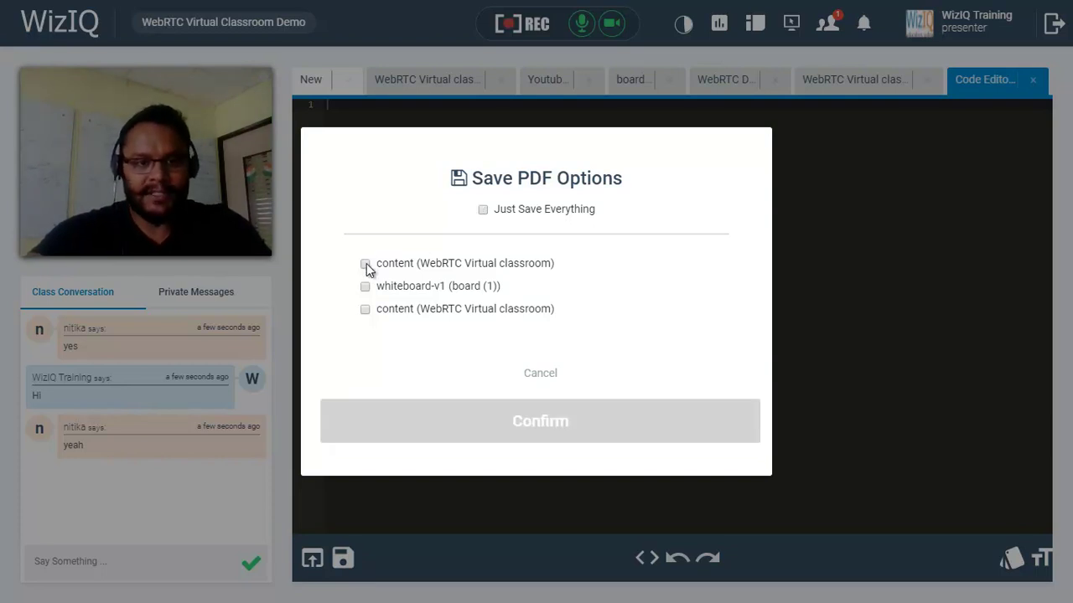
pyautogui.click(365, 264)
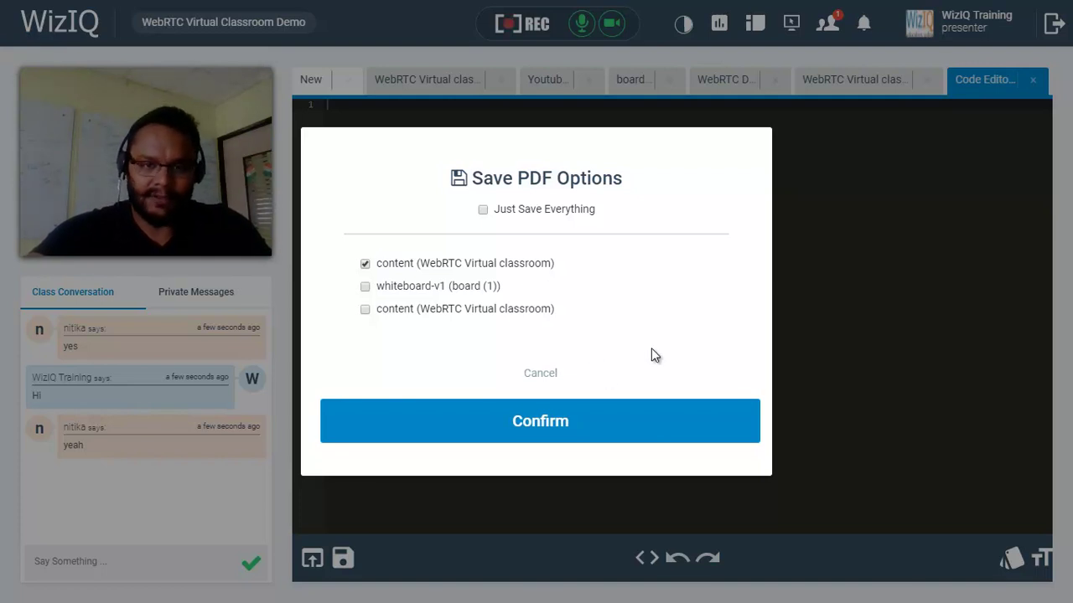
pyautogui.click(547, 375)
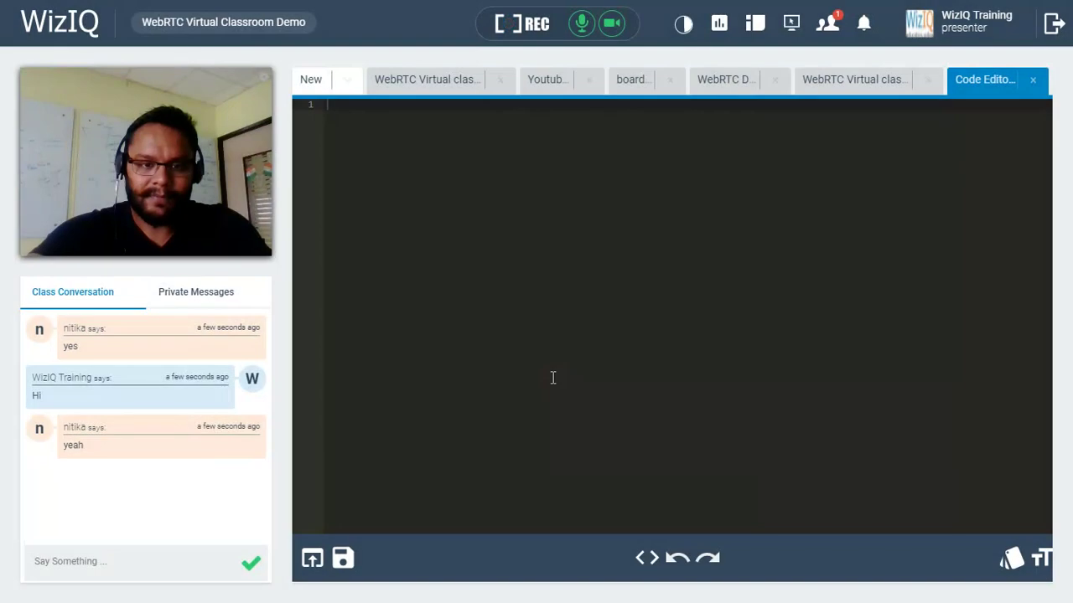
# Step: Return to the first WebRTC Virtual classroom presentation tab
pyautogui.click(365, 76)
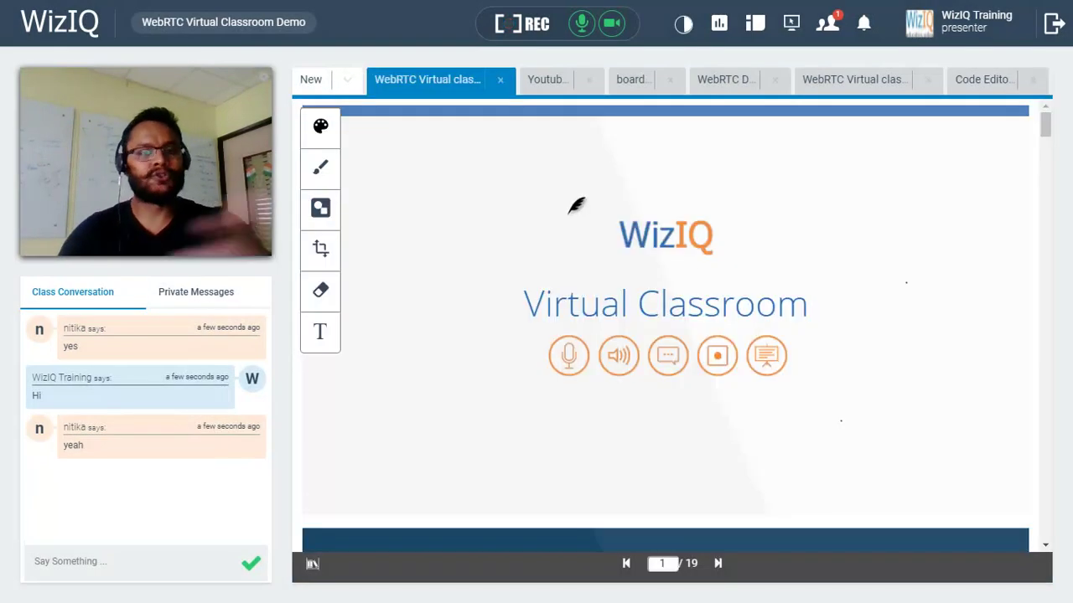